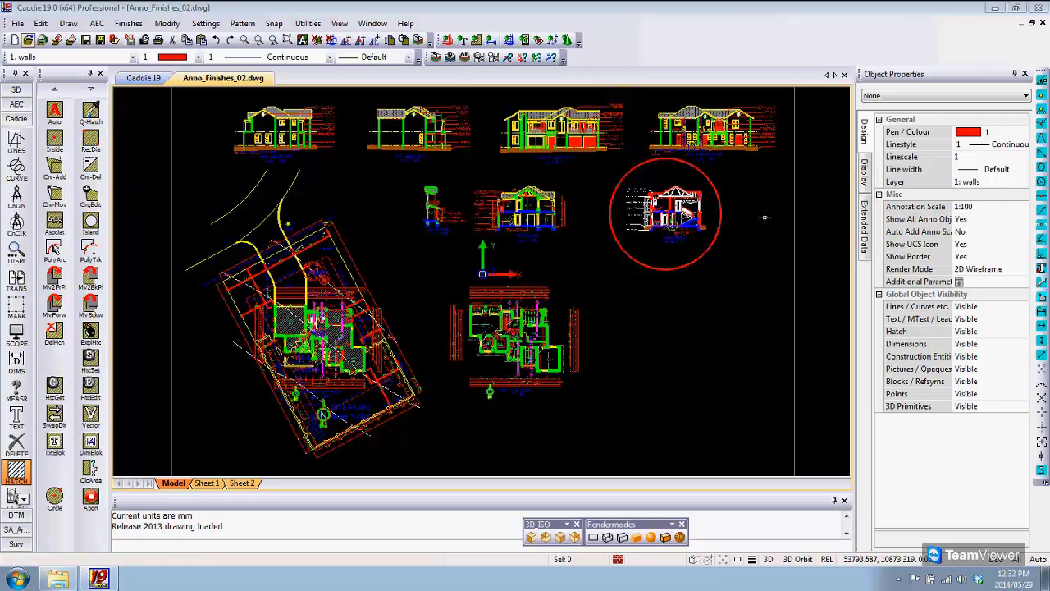
Step: Examine Section B-B in the model, including the notes and slab thickening around the dashed detail circle
{"action": "middle_click_drag", "start_coordinate": [764, 218], "coordinate": [679, 265]}
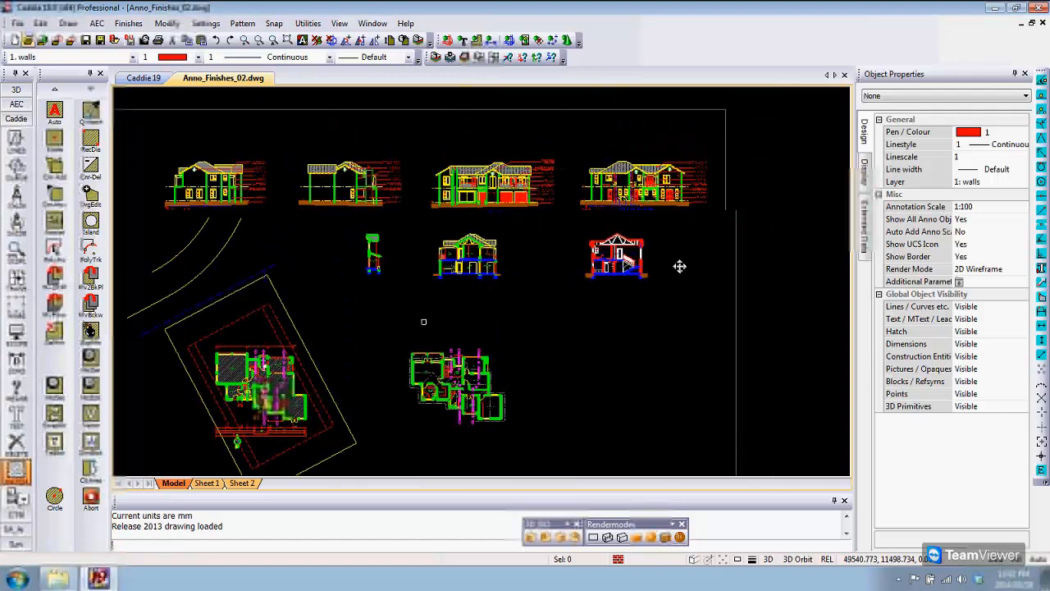
{"action": "scroll", "coordinate": [628, 259], "scroll_direction": "up", "scroll_amount": 5}
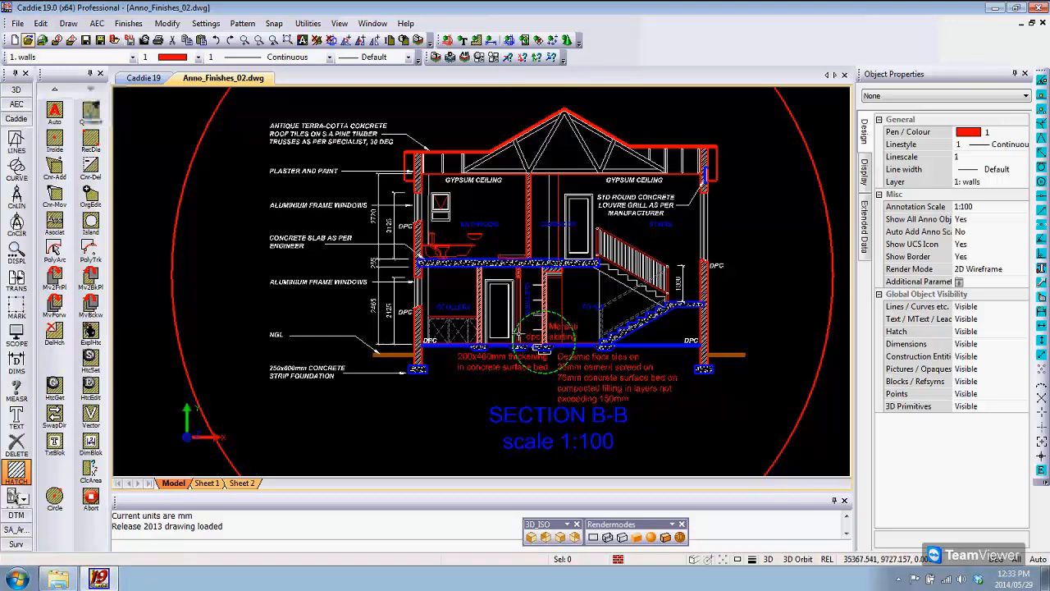
{"action": "scroll", "coordinate": [538, 336], "scroll_direction": "up", "scroll_amount": 3}
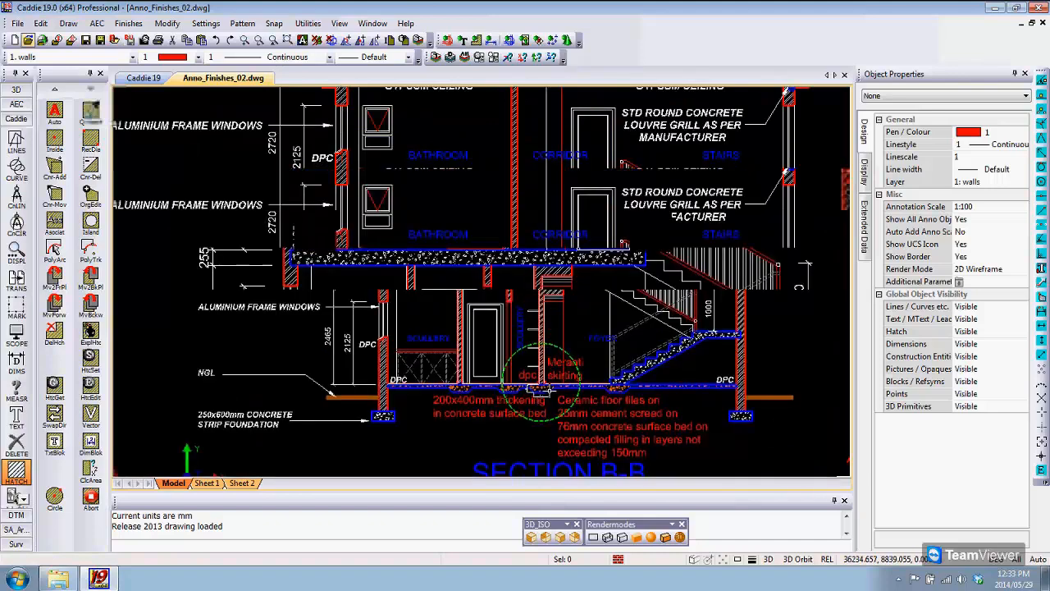
{"action": "scroll", "coordinate": [577, 427], "scroll_direction": "up", "scroll_amount": 3}
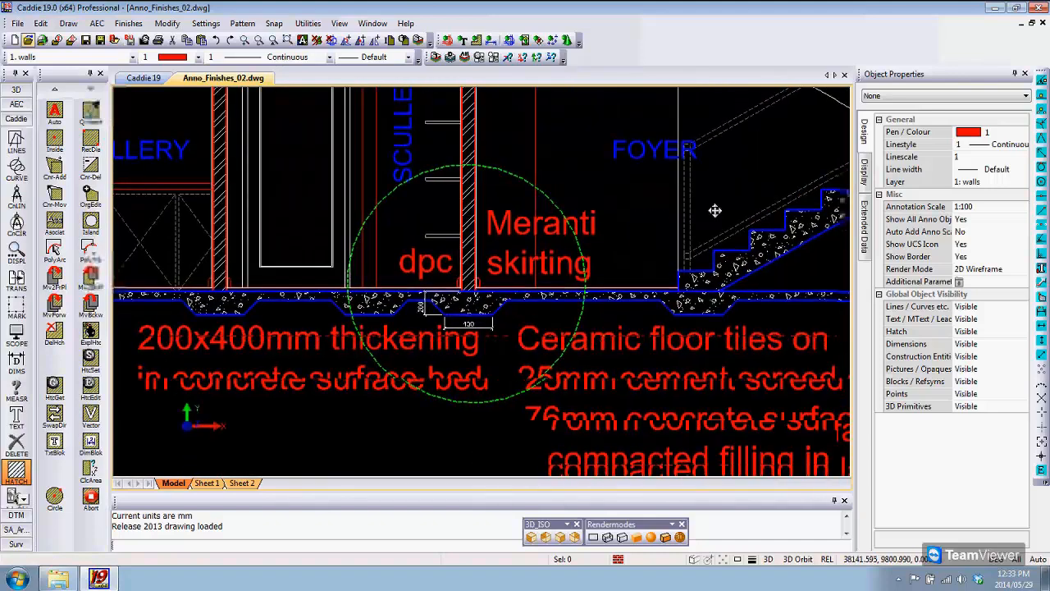
{"action": "middle_click_drag", "start_coordinate": [714, 210], "coordinate": [733, 208]}
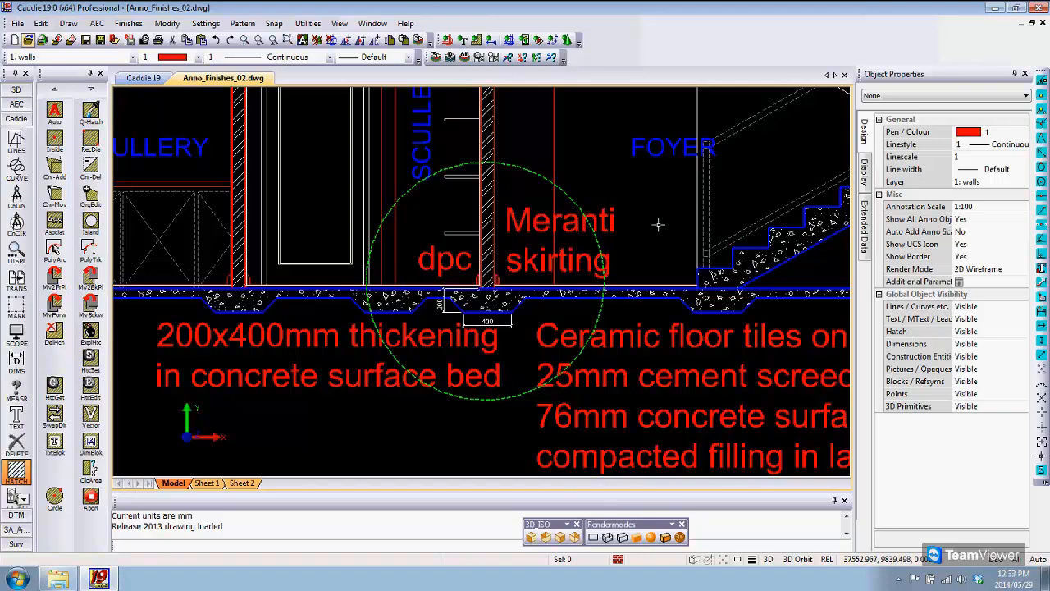
{"action": "scroll", "coordinate": [661, 221], "scroll_direction": "down", "scroll_amount": 5}
{"action": "middle_click_drag", "start_coordinate": [657, 223], "coordinate": [581, 306]}
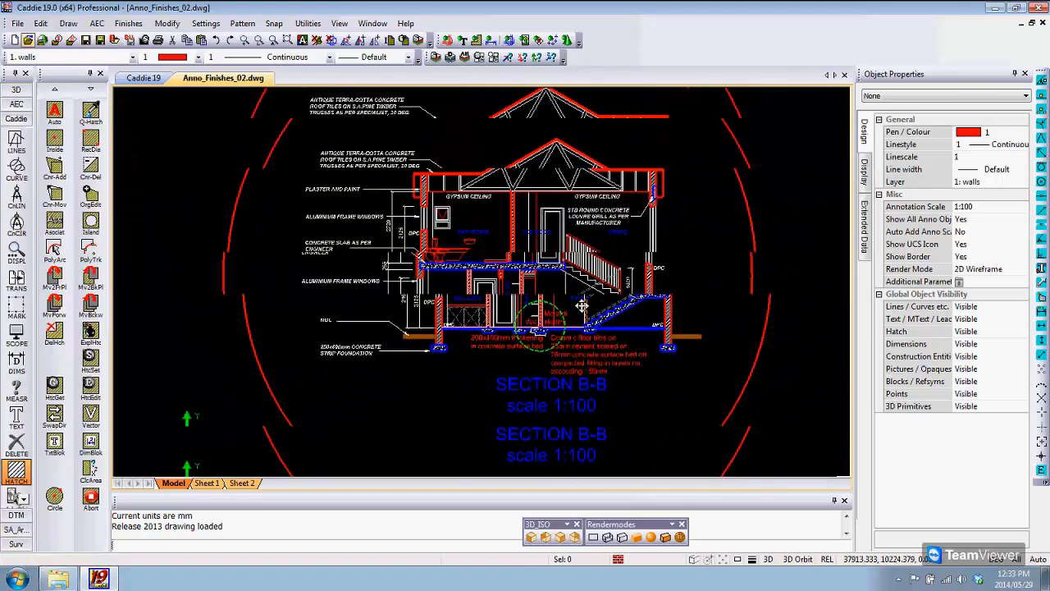
{"action": "scroll", "coordinate": [582, 305], "scroll_direction": "up", "scroll_amount": 1}
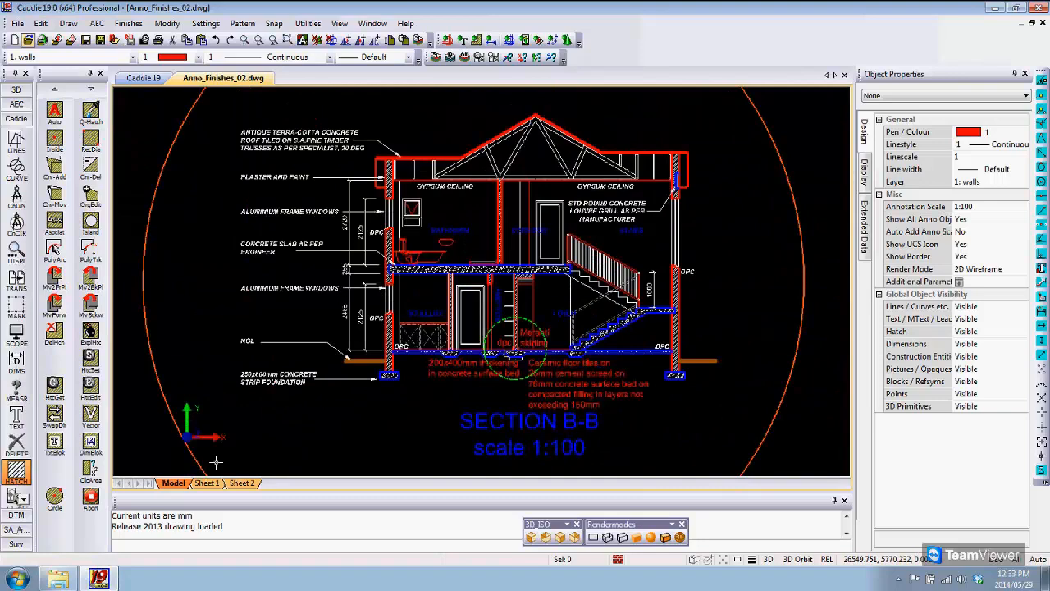
Step: View Sheet 1 and inspect the existing Section B-B viewport with its dashed leader lines
{"action": "left_click", "coordinate": [207, 482]}
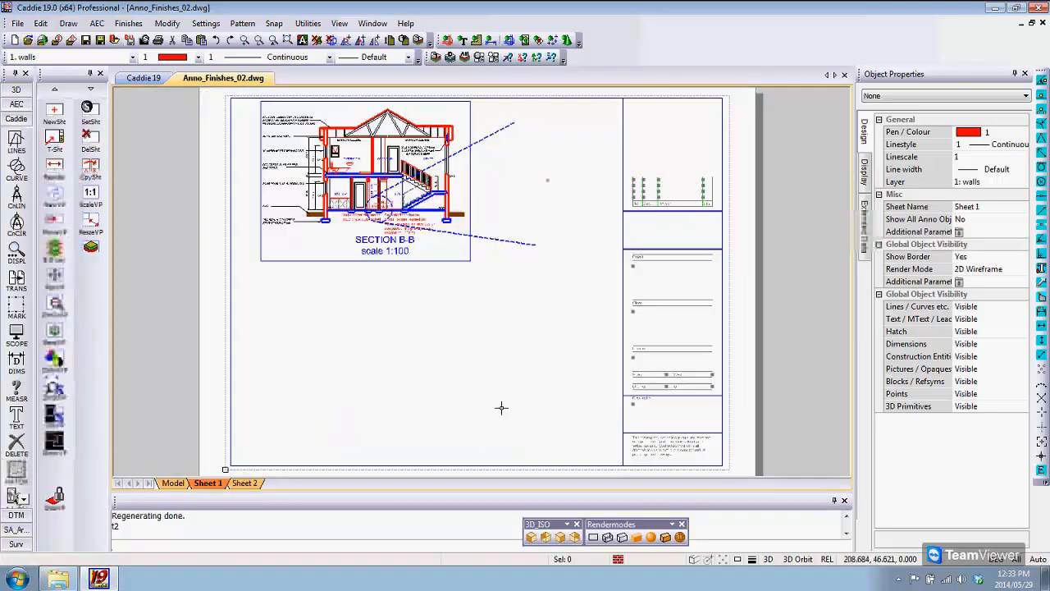
{"action": "scroll", "coordinate": [512, 287], "scroll_direction": "up", "scroll_amount": 2}
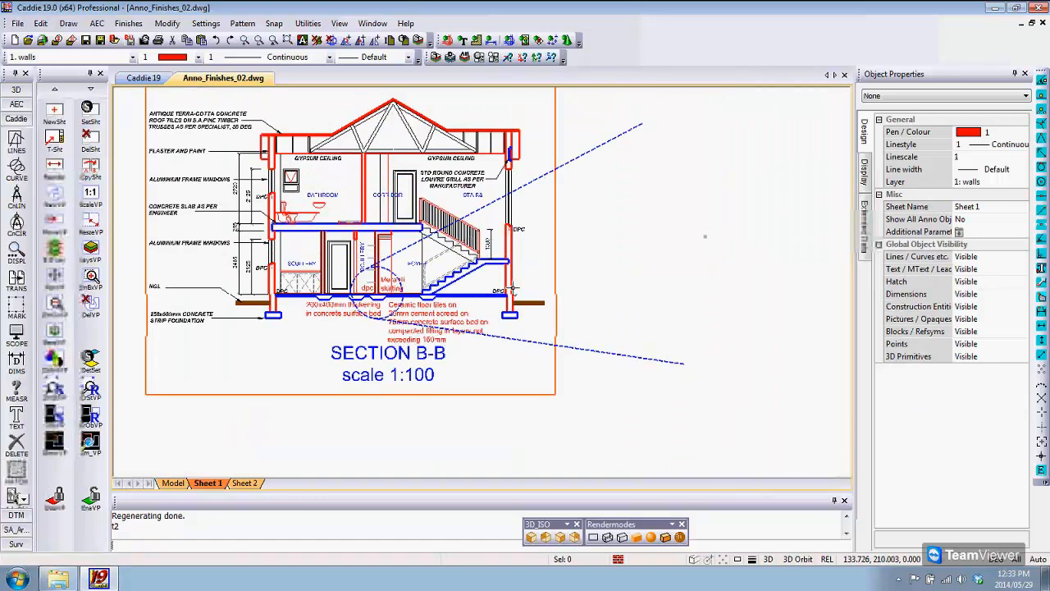
{"action": "middle_click_drag", "start_coordinate": [543, 382], "coordinate": [545, 415]}
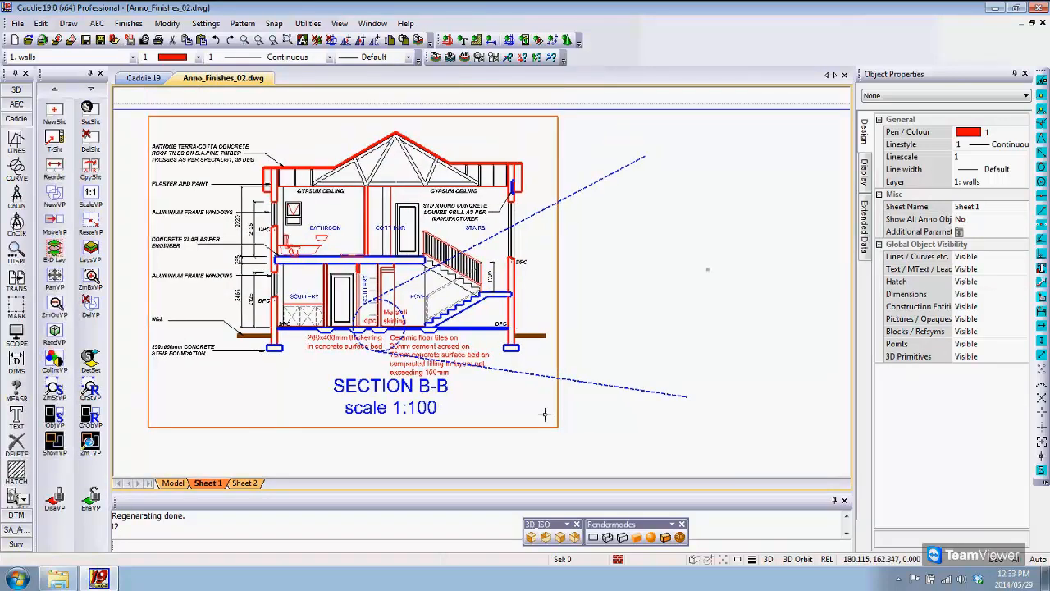
Step: Create a circular viewport of the dashed-circle floor detail in the model and place it on Sheet 1 beside Section B-B
{"action": "left_click", "coordinate": [174, 483]}
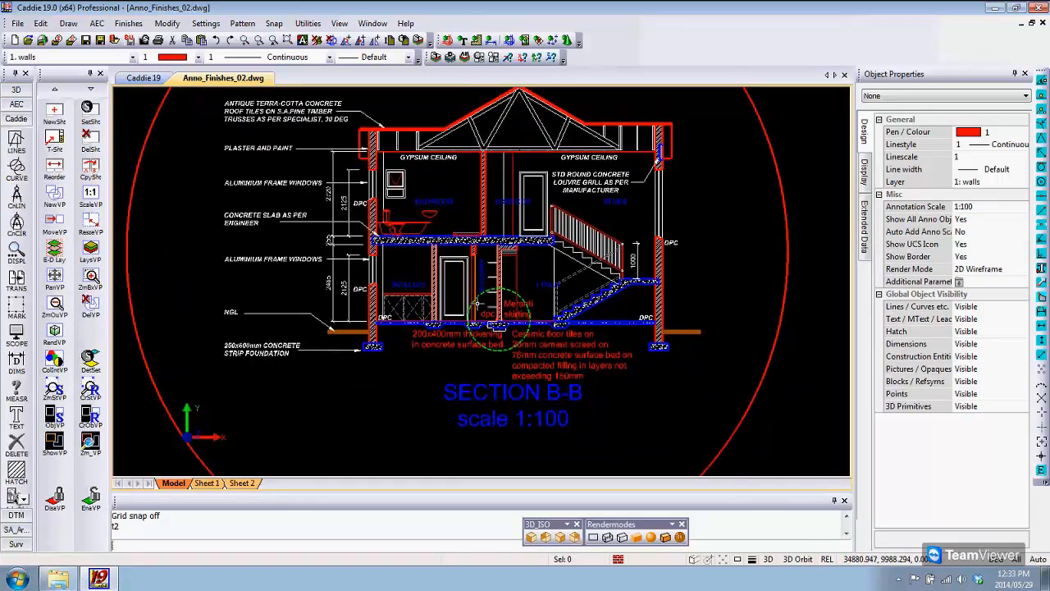
{"action": "scroll", "coordinate": [502, 330], "scroll_direction": "up", "scroll_amount": 5}
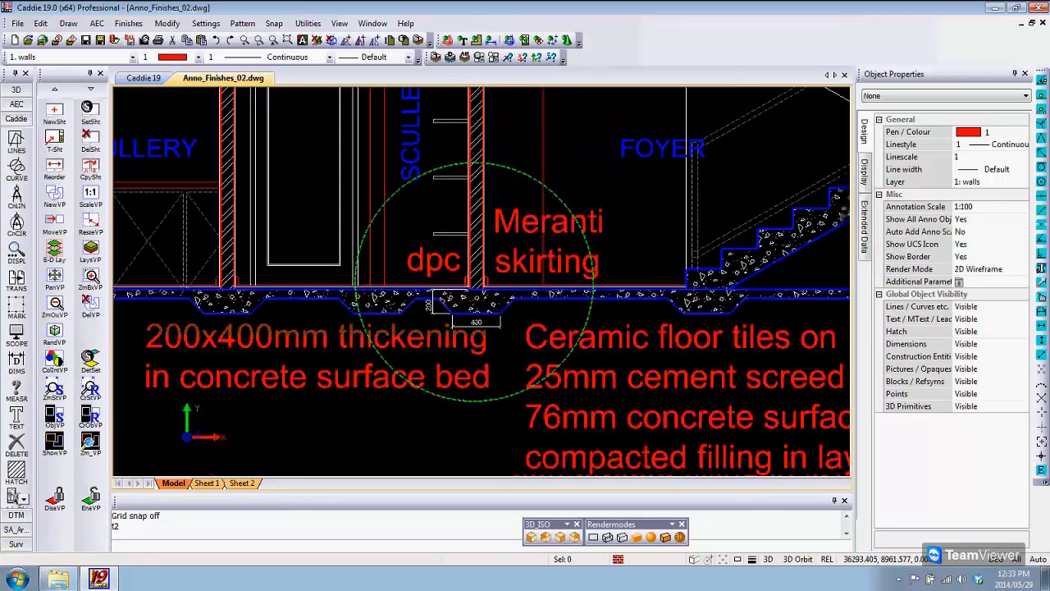
{"action": "left_click", "coordinate": [54, 416]}
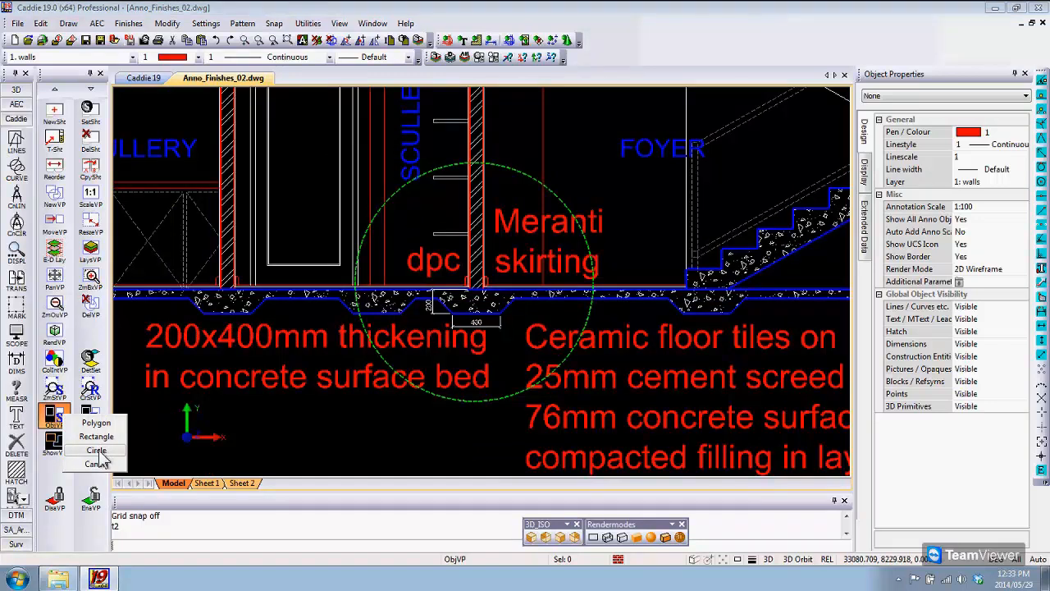
{"action": "left_click", "coordinate": [96, 451]}
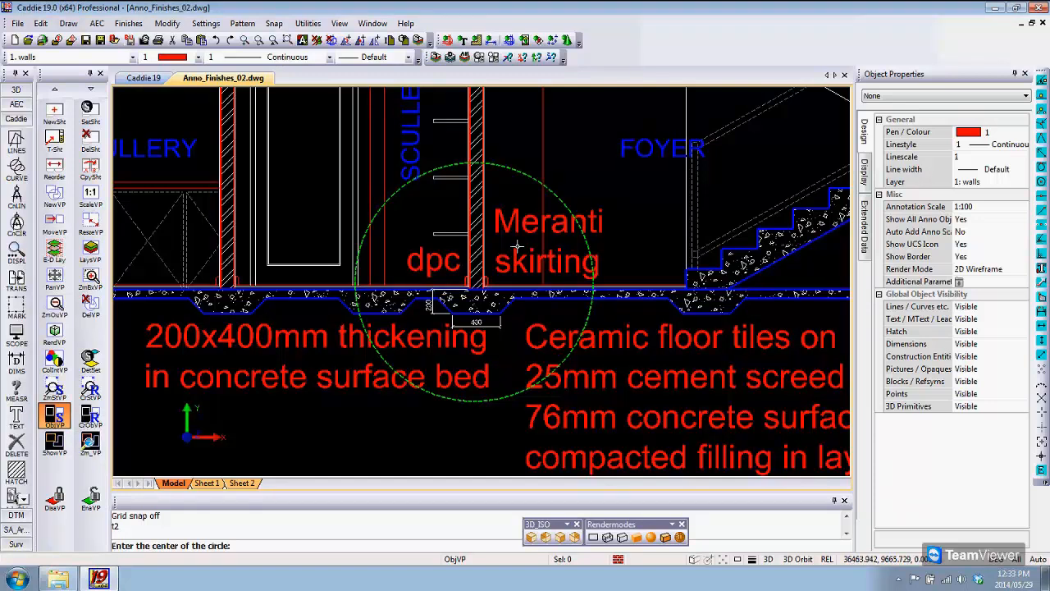
{"action": "left_click", "coordinate": [474, 282]}
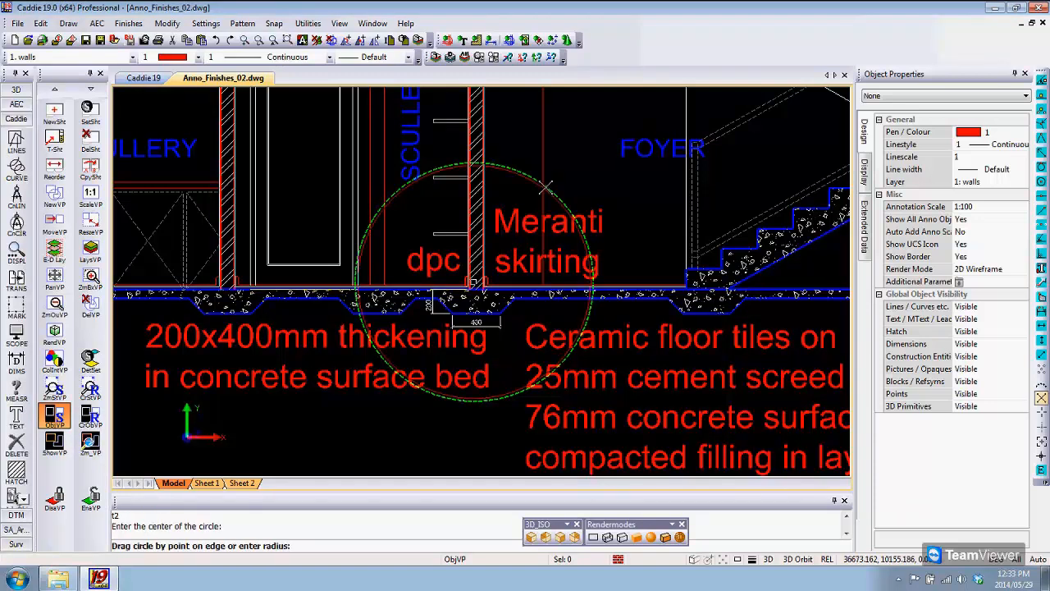
{"action": "left_click", "coordinate": [543, 188]}
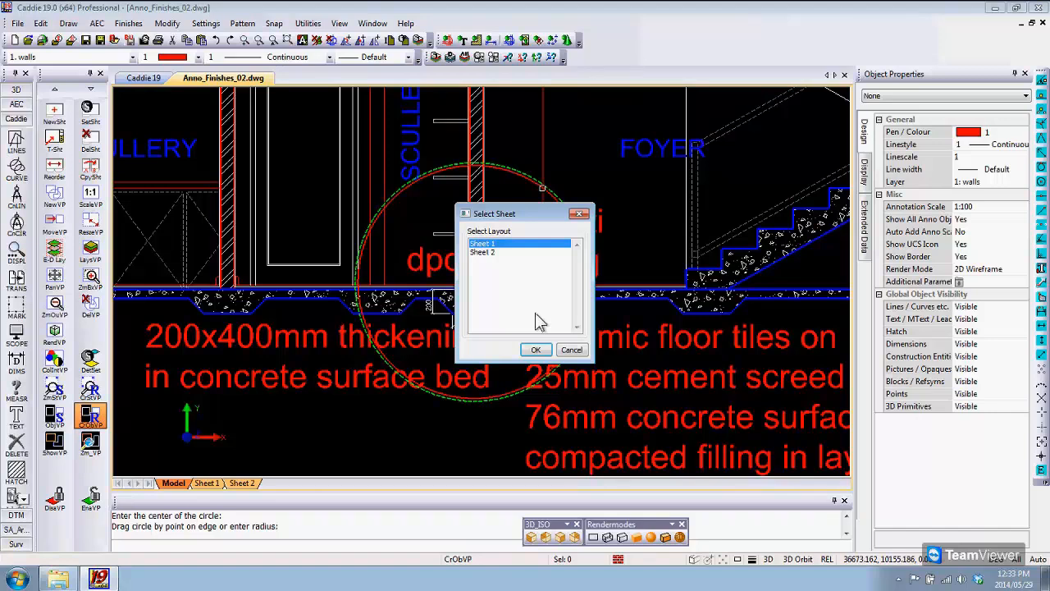
{"action": "left_click", "coordinate": [535, 349]}
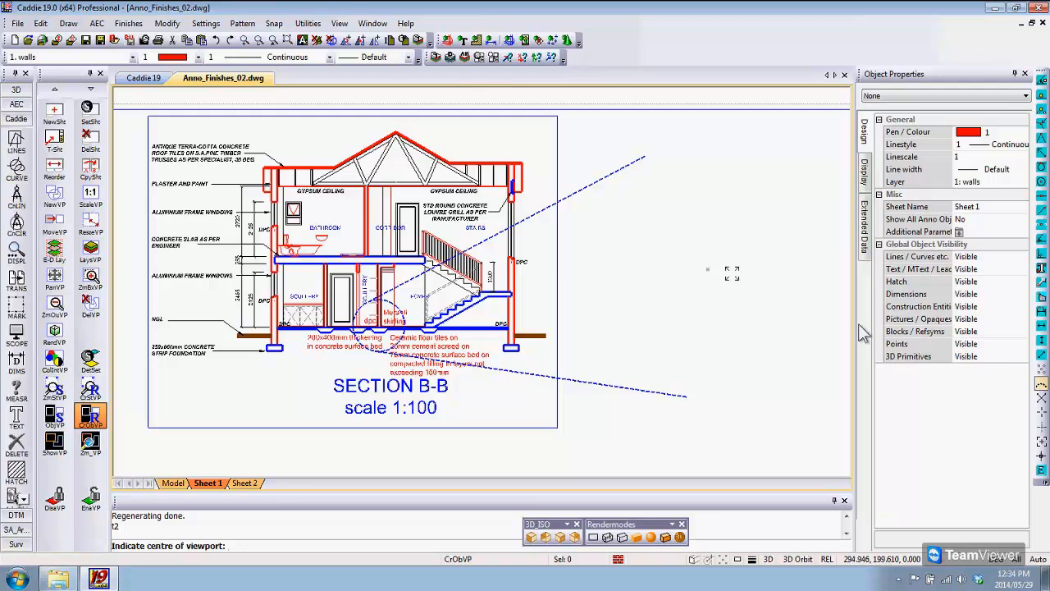
{"action": "left_click", "coordinate": [707, 269]}
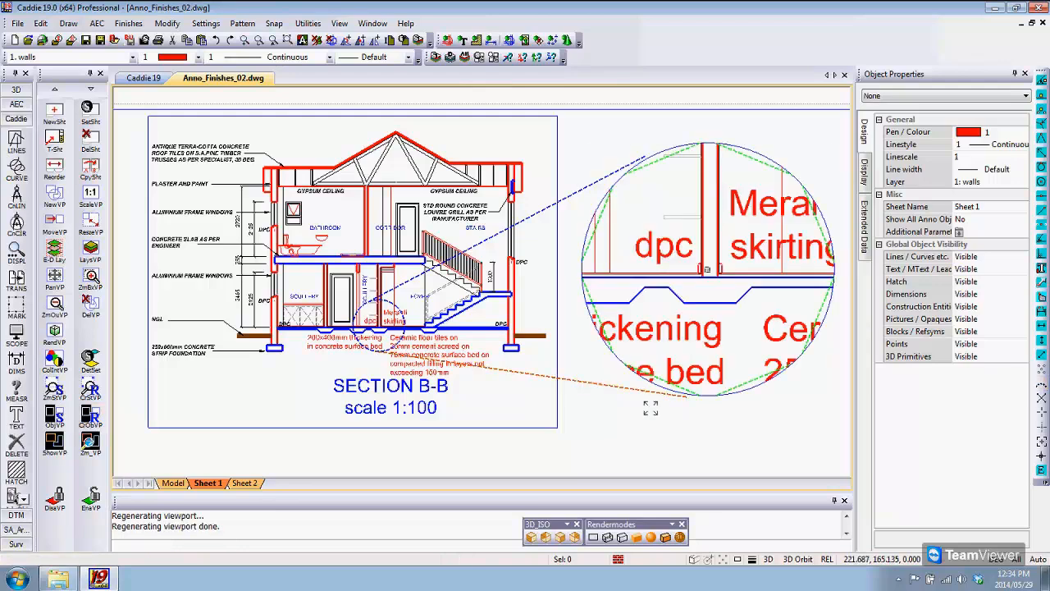
{"action": "middle_click_drag", "start_coordinate": [650, 407], "coordinate": [535, 441]}
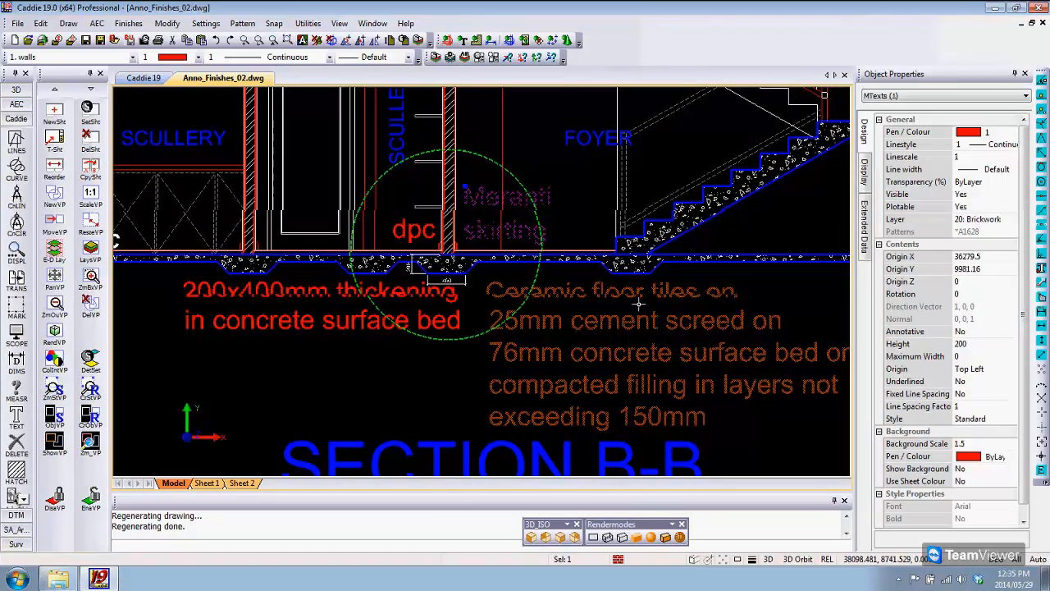
Step: Make the four red detail notes (dpc, Meranti skirting, thickening and ceramic floor tiles) annotative in the model
{"action": "key", "text": "Escape"}
{"action": "middle_click_drag", "start_coordinate": [639, 304], "coordinate": [634, 311]}
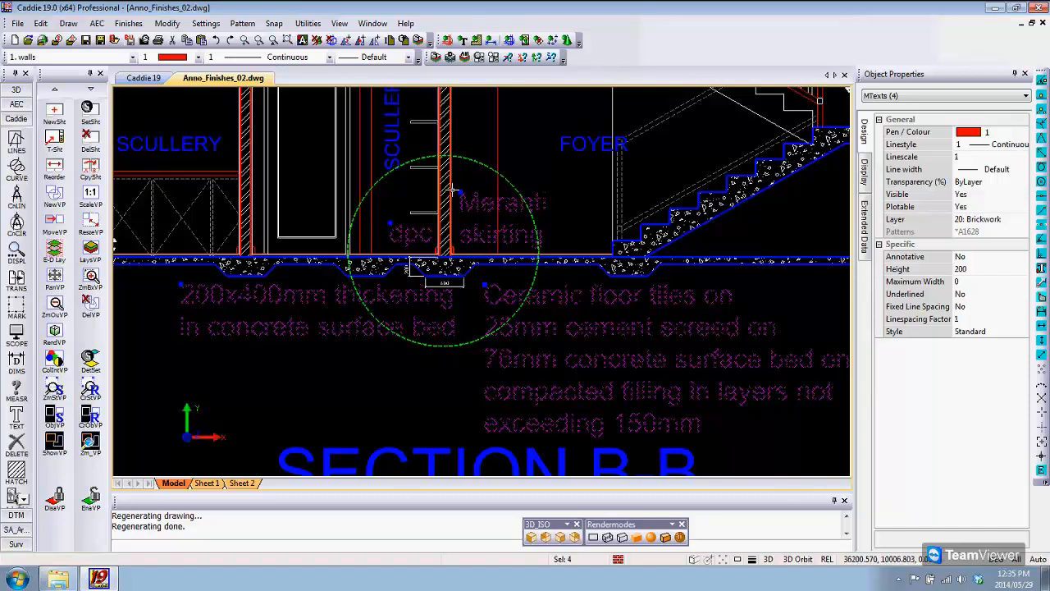
{"action": "left_click", "coordinate": [963, 258]}
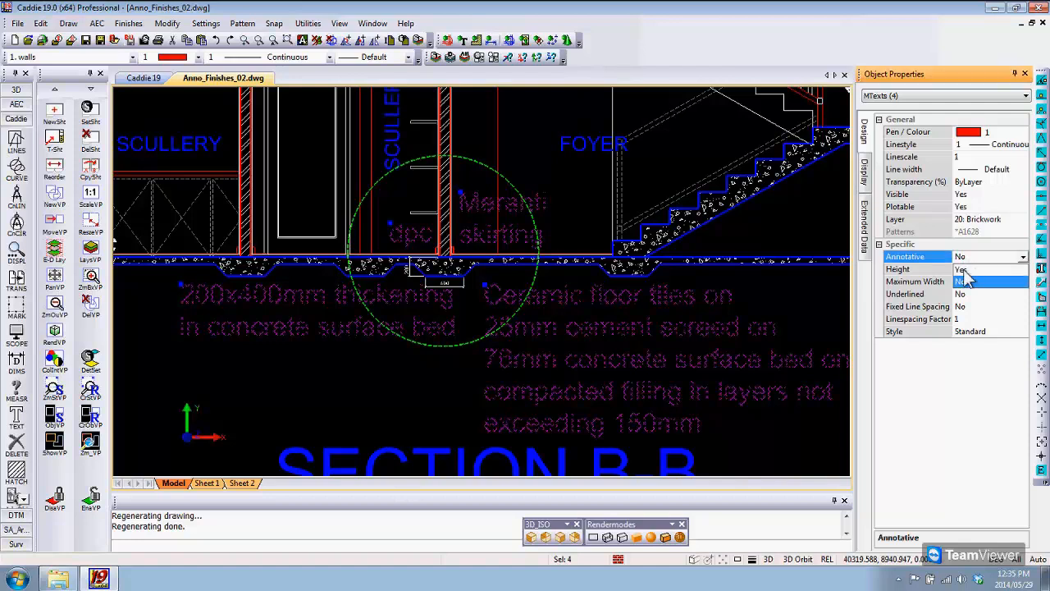
{"action": "left_click", "coordinate": [961, 269]}
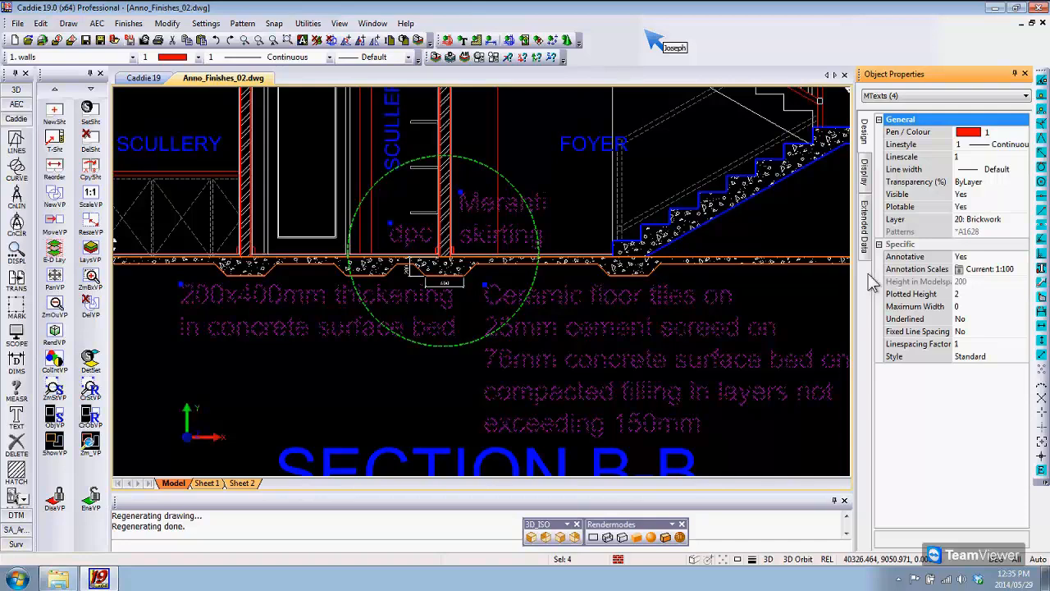
Step: Add the 1:20 annotation scale to the four selected detail notes and clear the selection
{"action": "middle_click_drag", "start_coordinate": [807, 303], "coordinate": [806, 286]}
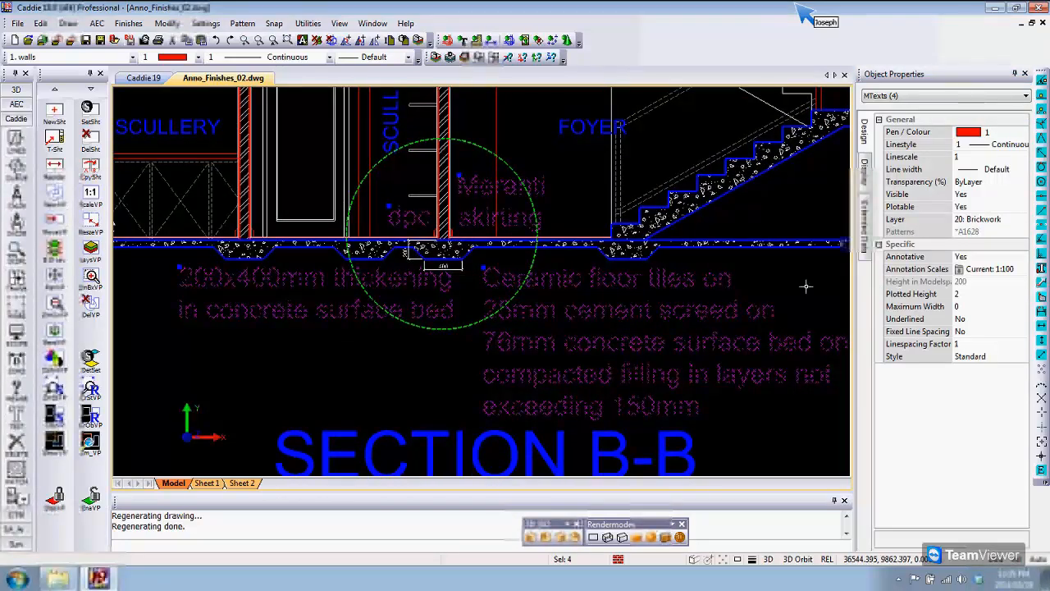
{"action": "middle_click_drag", "start_coordinate": [806, 287], "coordinate": [751, 284]}
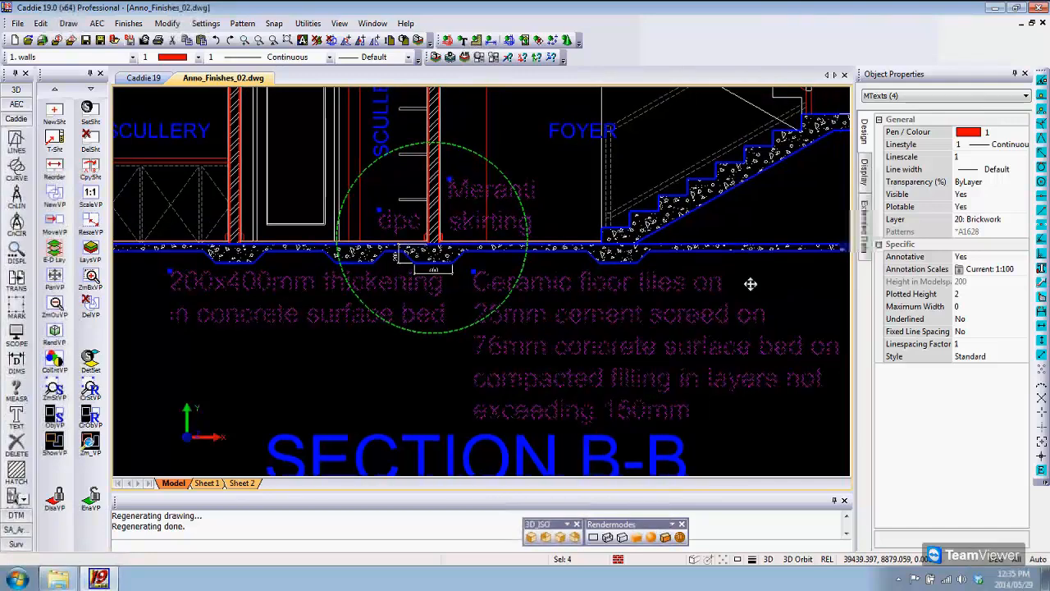
{"action": "middle_click_drag", "start_coordinate": [749, 284], "coordinate": [733, 276]}
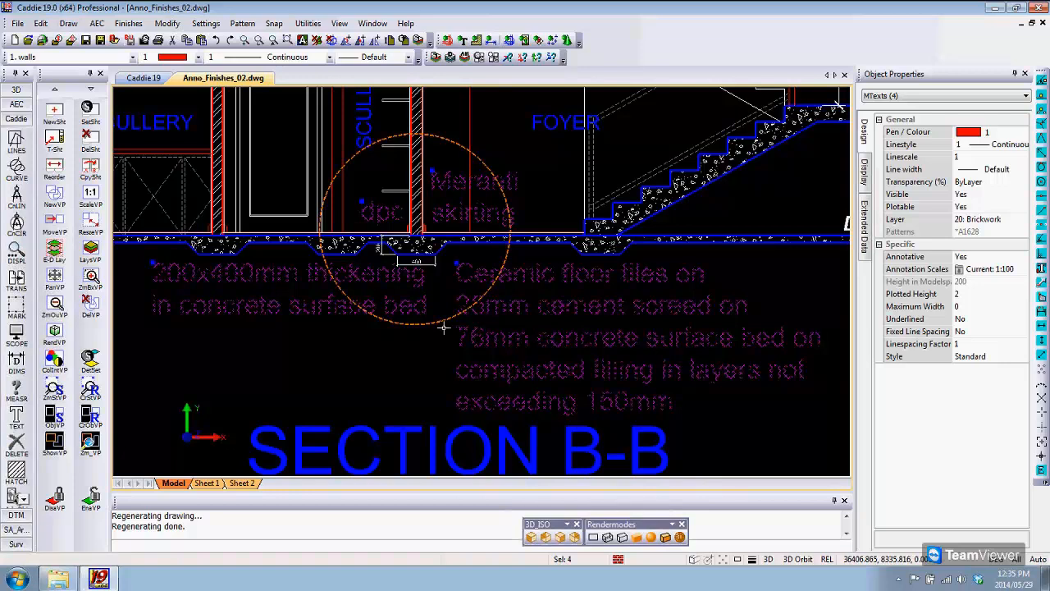
{"action": "middle_click_drag", "start_coordinate": [443, 327], "coordinate": [445, 328]}
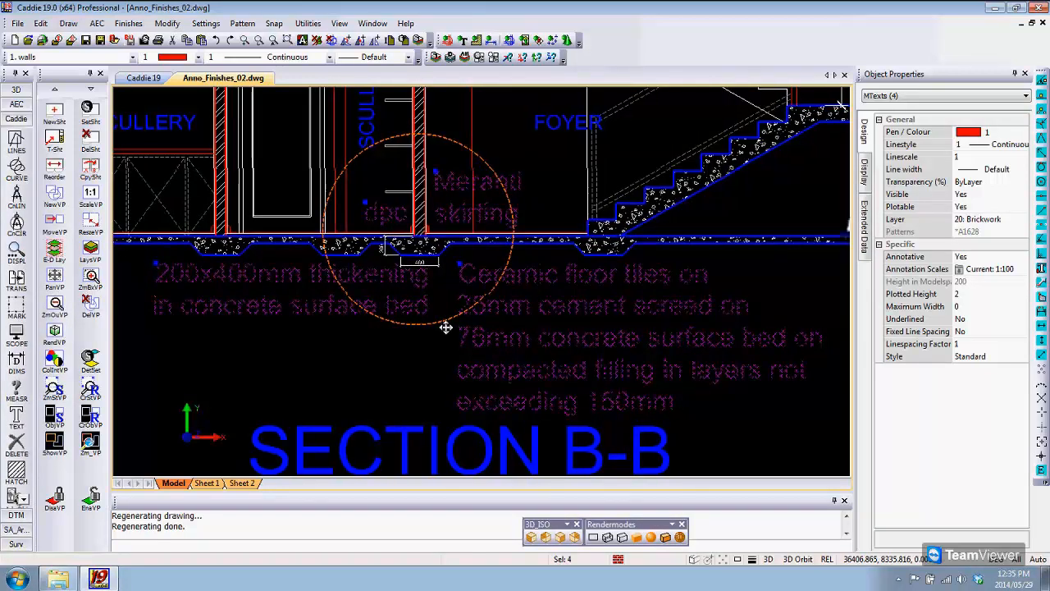
{"action": "left_click", "coordinate": [1008, 270]}
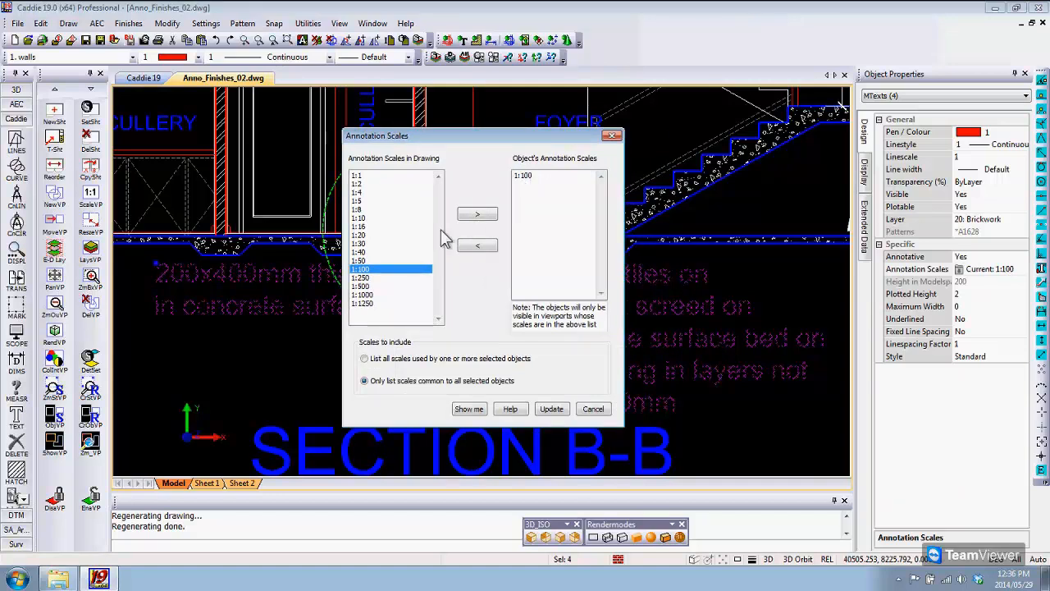
{"action": "left_click", "coordinate": [394, 234]}
{"action": "left_click", "coordinate": [478, 215]}
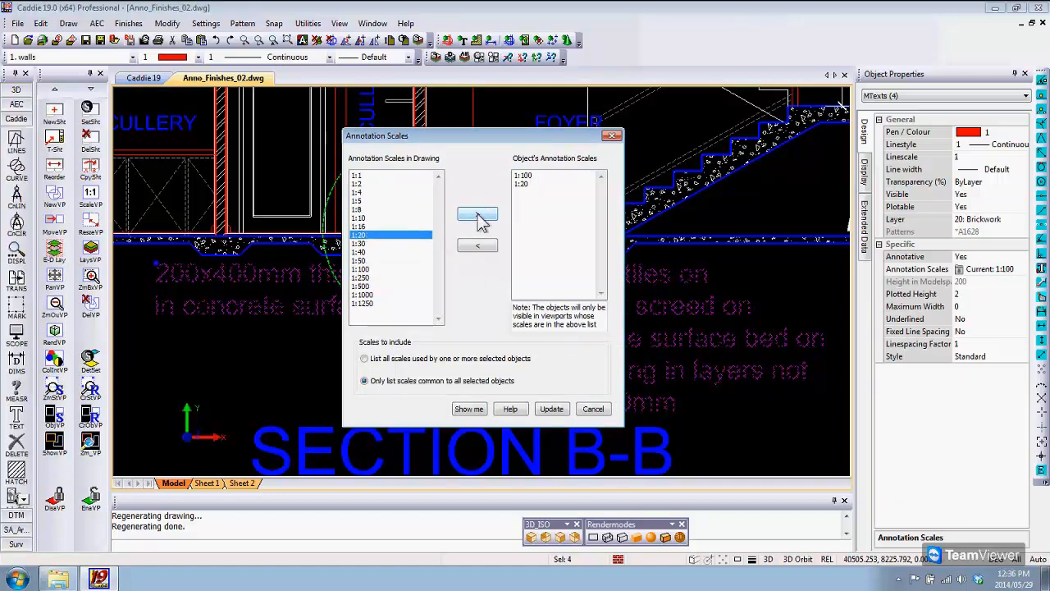
{"action": "left_click", "coordinate": [551, 409]}
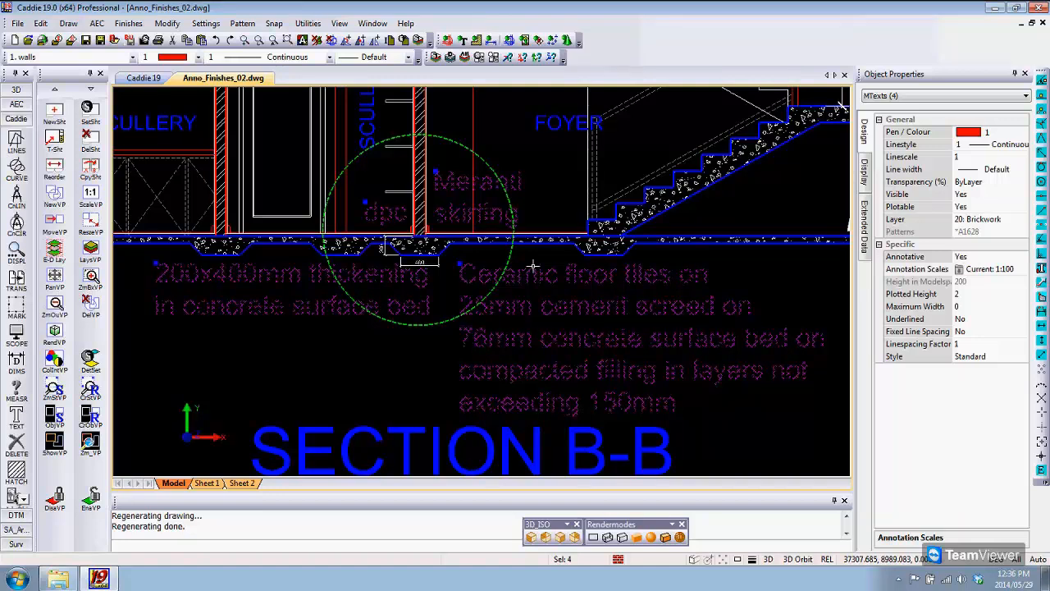
{"action": "key", "text": "Escape"}
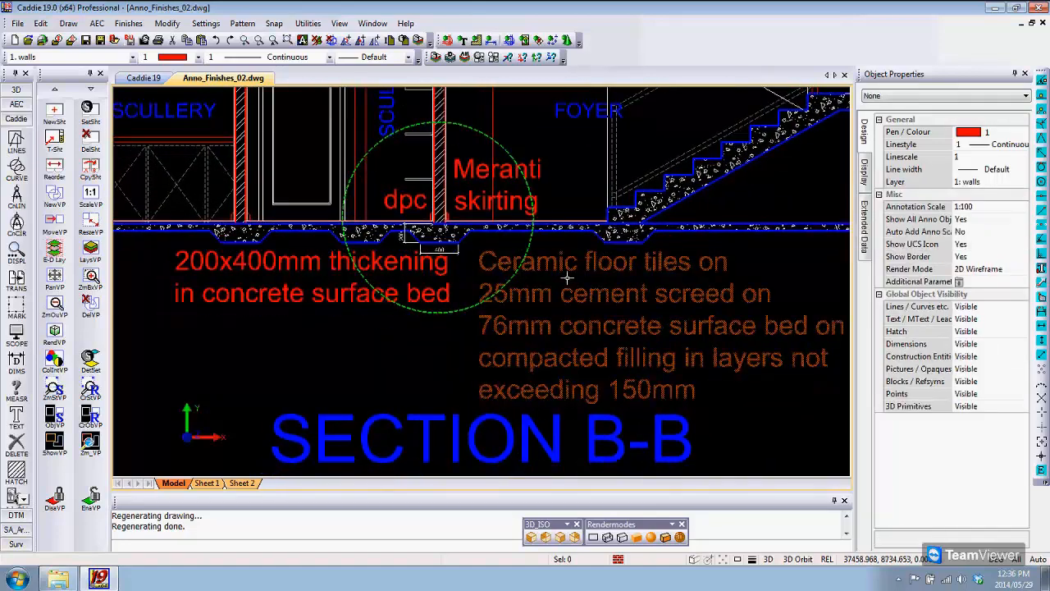
Step: Set the model's annotation scale to 1:20 and inspect the notes around the detail circle
{"action": "scroll", "coordinate": [567, 281], "scroll_direction": "down", "scroll_amount": 1}
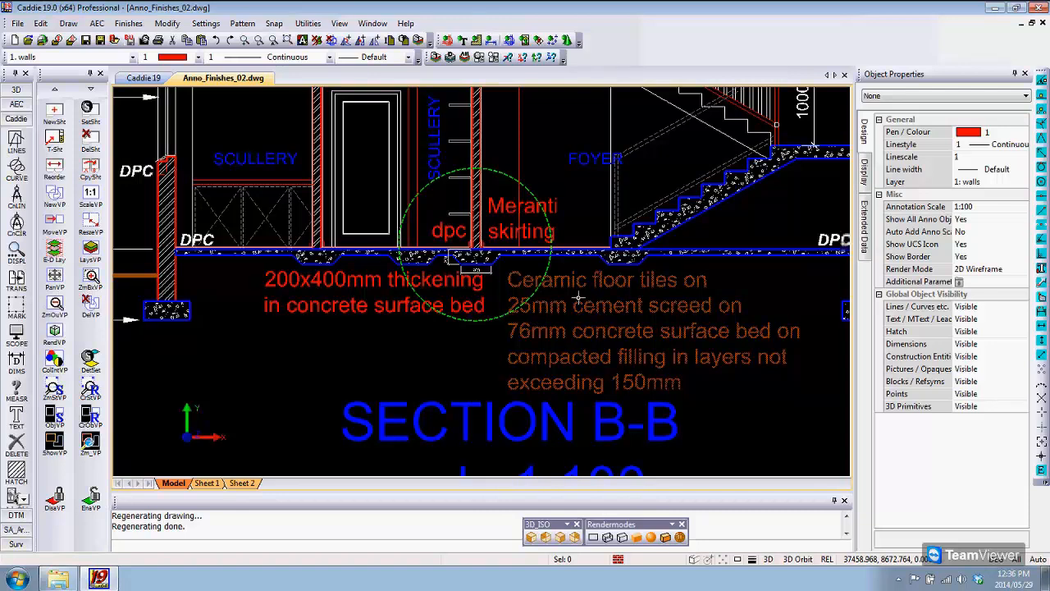
{"action": "left_click", "coordinate": [966, 211]}
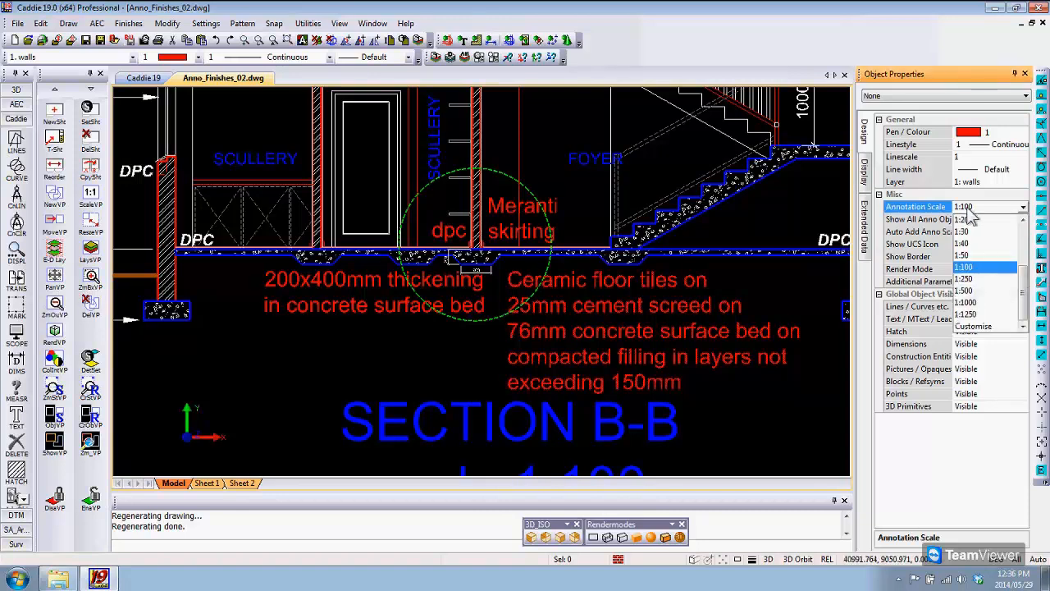
{"action": "left_click", "coordinate": [966, 219]}
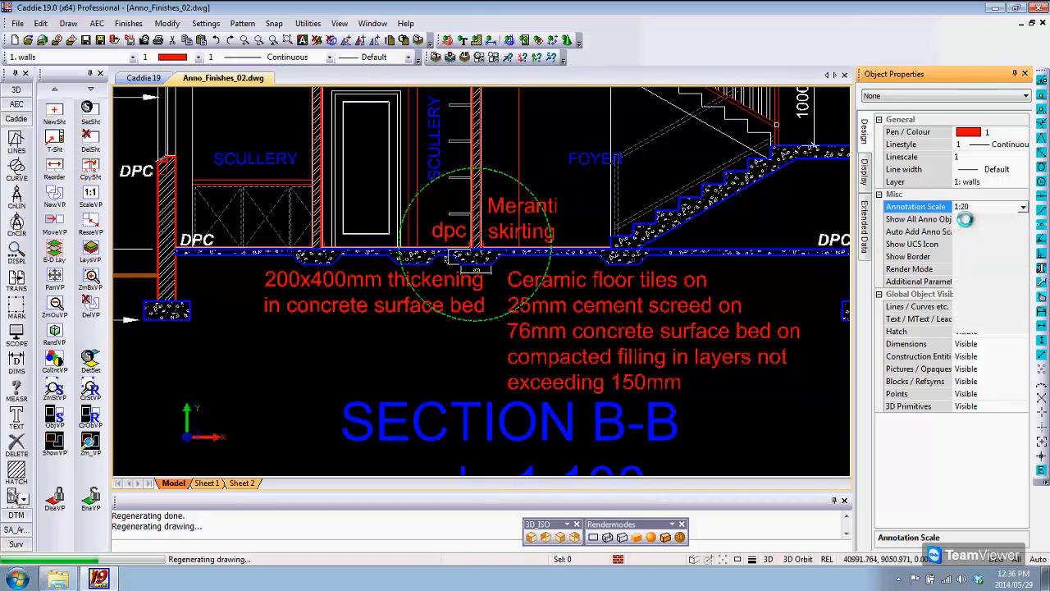
{"action": "scroll", "coordinate": [366, 248], "scroll_direction": "up", "scroll_amount": 1}
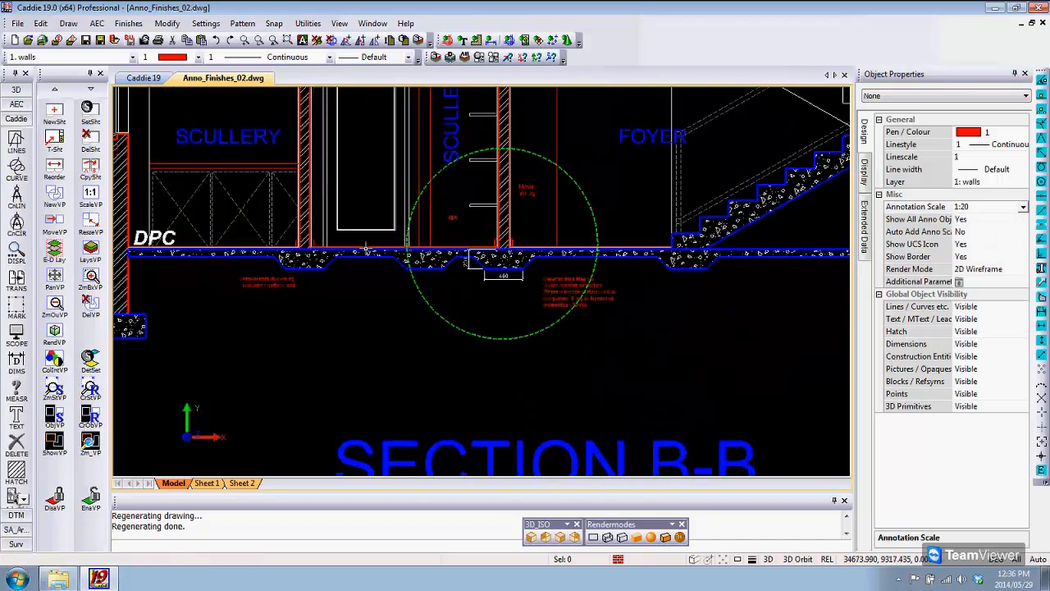
{"action": "scroll", "coordinate": [366, 248], "scroll_direction": "up", "scroll_amount": 2}
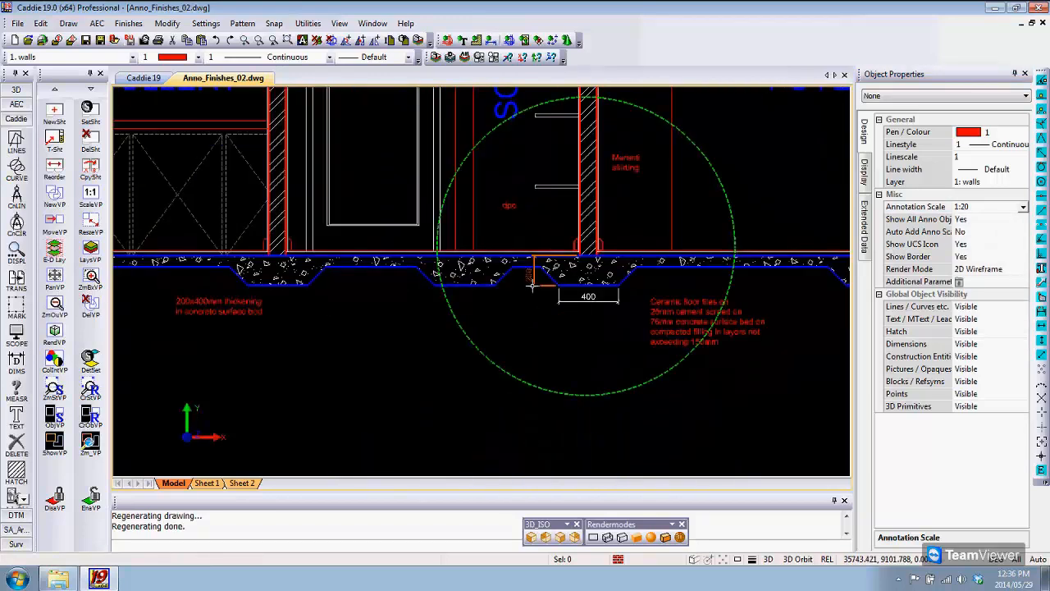
Step: Move the 1:20 thickening and ceramic floor tiles notes inside the detail circle, just below the slab thickenings
{"action": "scroll", "coordinate": [491, 302], "scroll_direction": "up", "scroll_amount": 1}
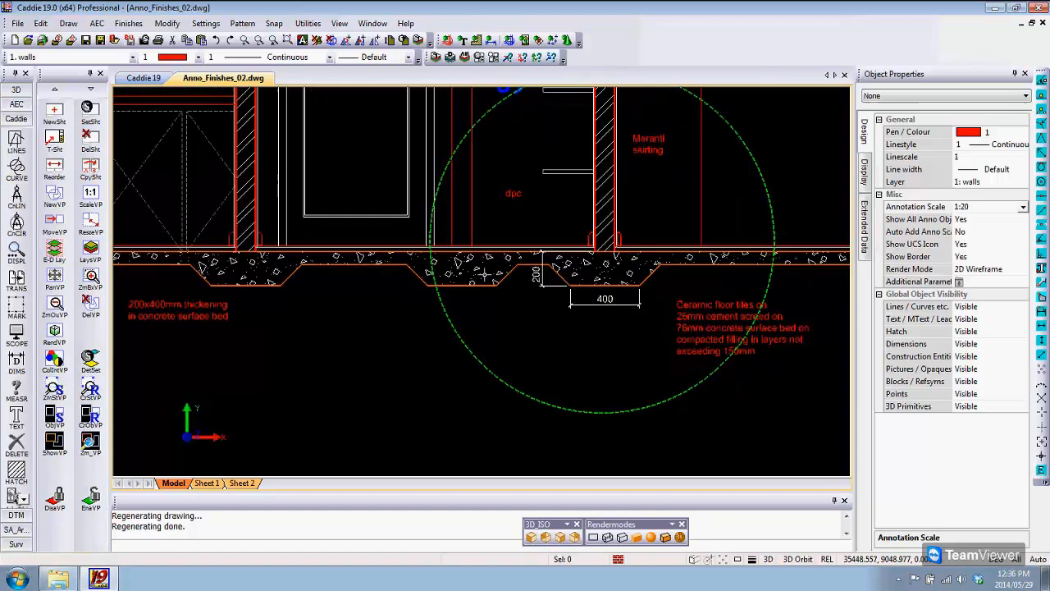
{"action": "left_click", "coordinate": [556, 288]}
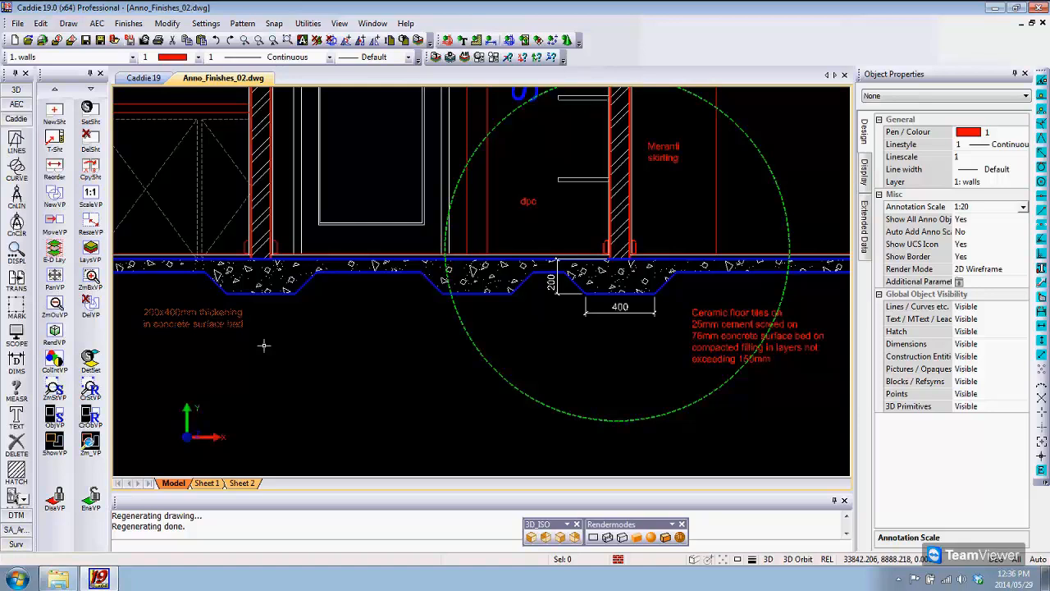
{"action": "left_click", "coordinate": [194, 318]}
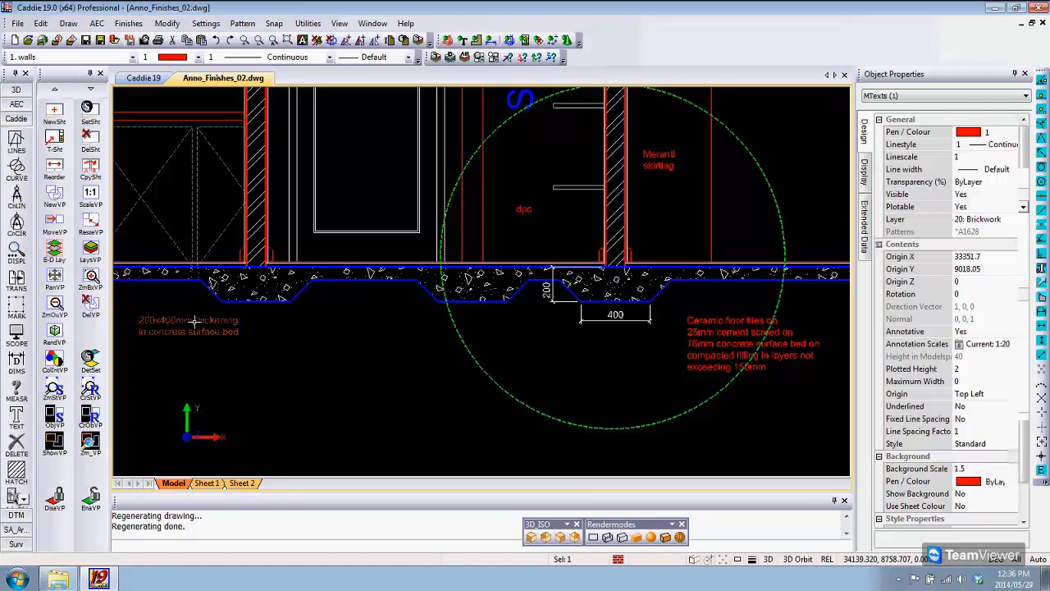
{"action": "left_click", "coordinate": [194, 322]}
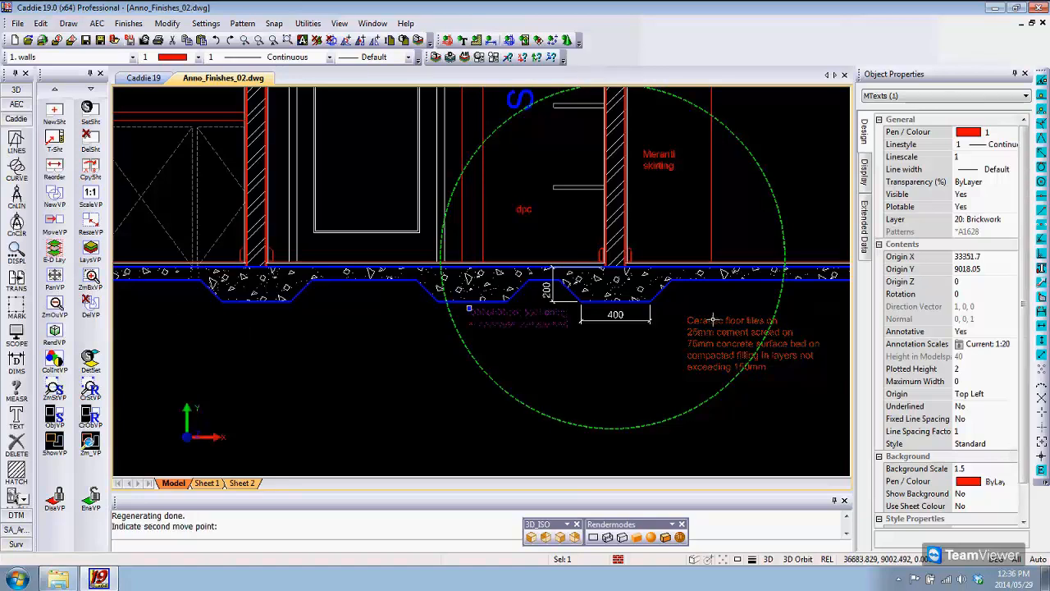
{"action": "left_click", "coordinate": [605, 345]}
Step: Move the 1:20 Meranti skirting and dpc notes down to floor level on either side of the hatched wall
{"action": "left_click", "coordinate": [648, 156]}
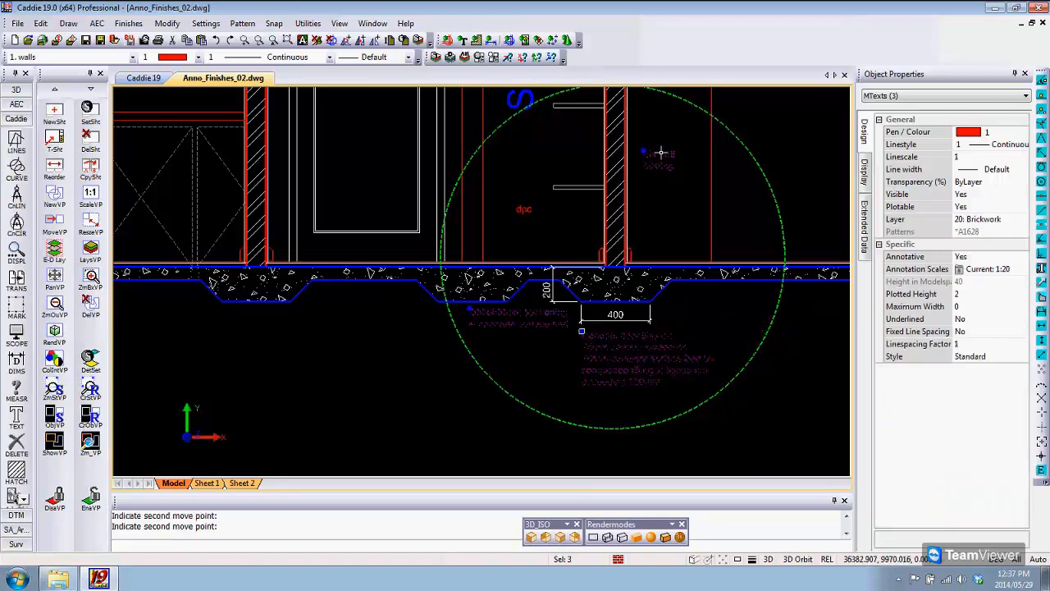
{"action": "left_click", "coordinate": [642, 151]}
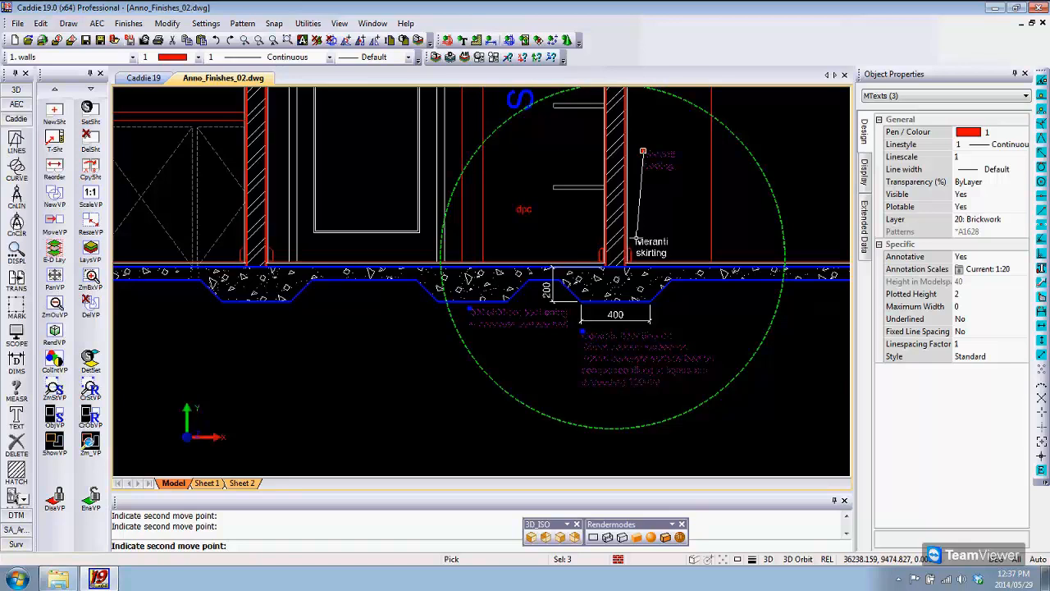
{"action": "left_click", "coordinate": [636, 241]}
{"action": "scroll", "coordinate": [680, 311], "scroll_direction": "up", "scroll_amount": 2}
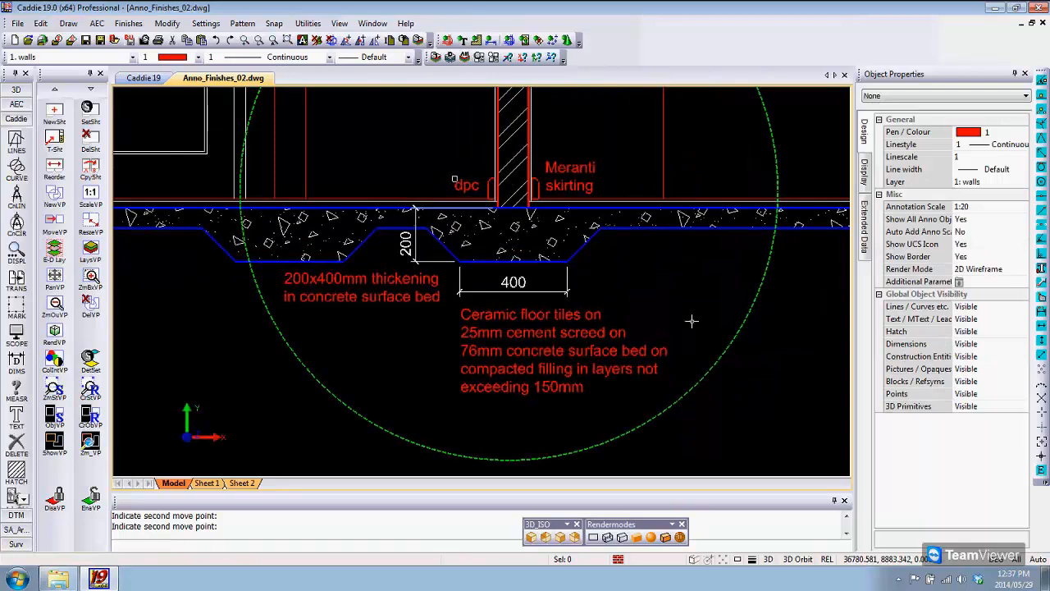
{"action": "scroll", "coordinate": [692, 321], "scroll_direction": "down", "scroll_amount": 2}
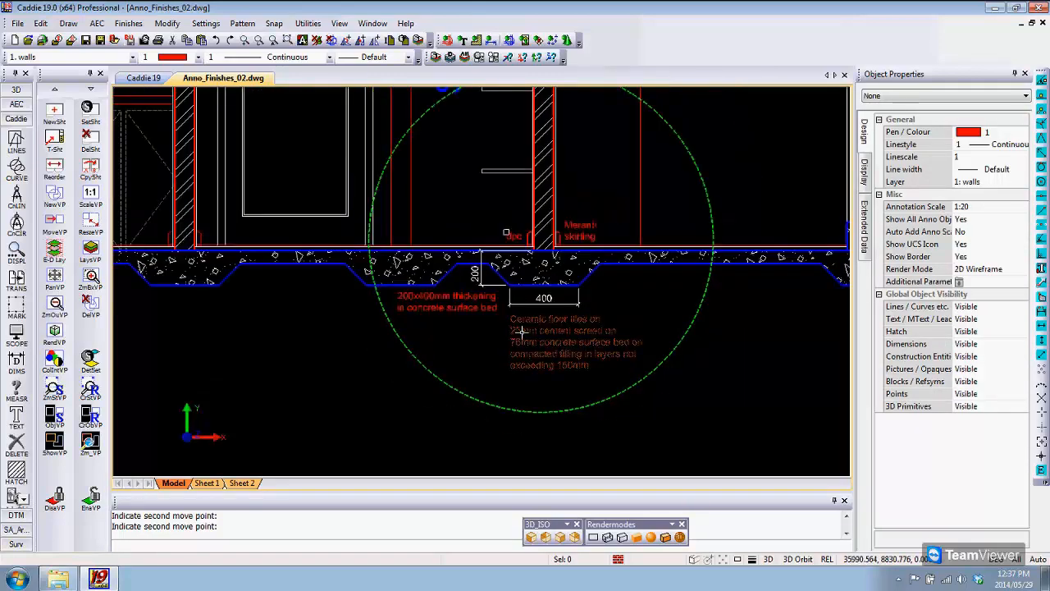
{"action": "scroll", "coordinate": [521, 331], "scroll_direction": "down", "scroll_amount": 2}
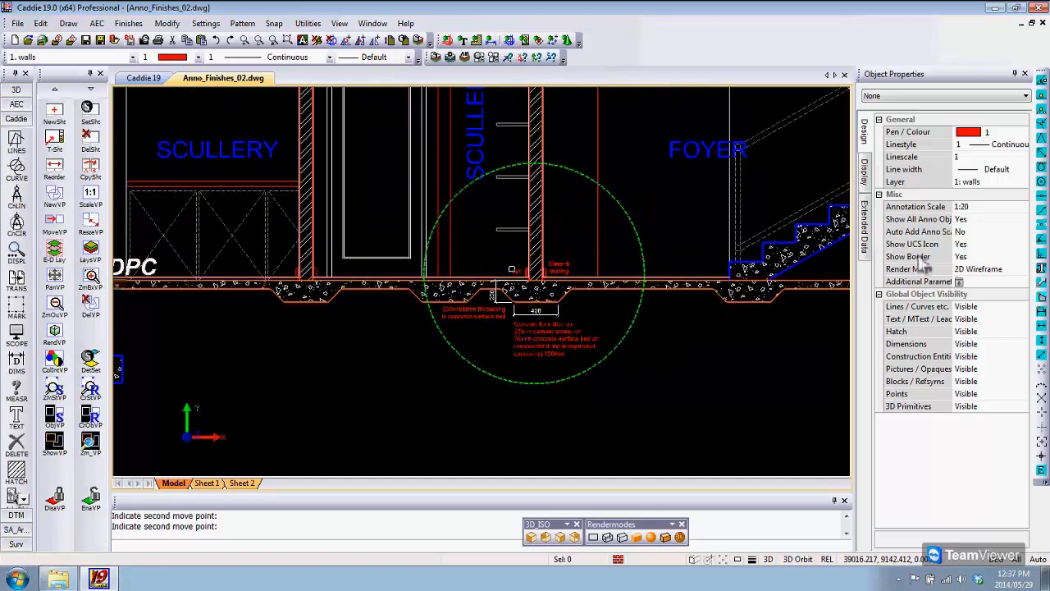
Step: Set the model's annotation scale to 1:100 and check the notes in both viewports on Sheet 1
{"action": "left_click", "coordinate": [989, 206]}
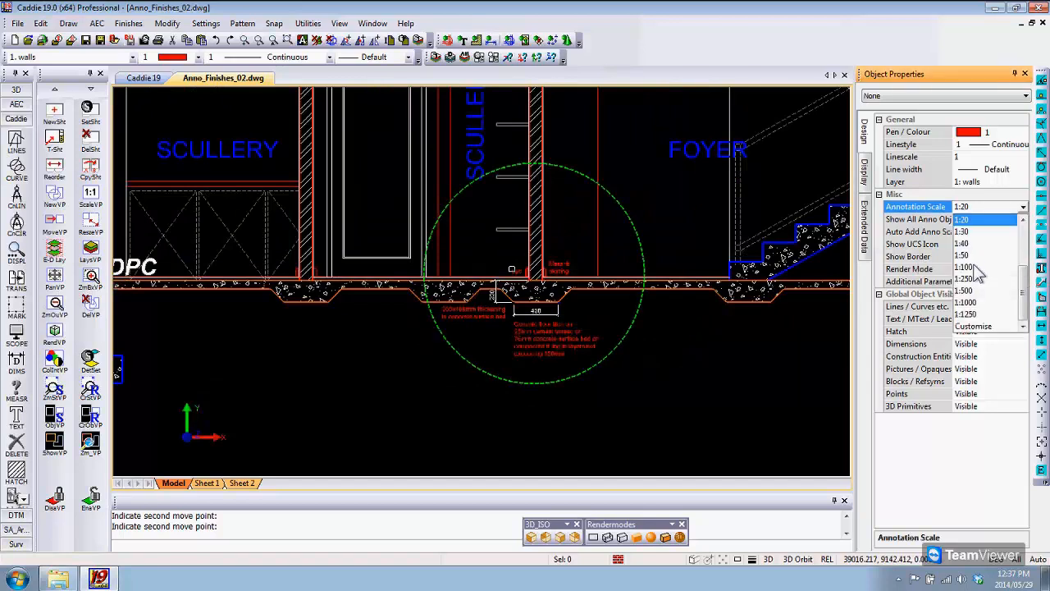
{"action": "left_click", "coordinate": [975, 268]}
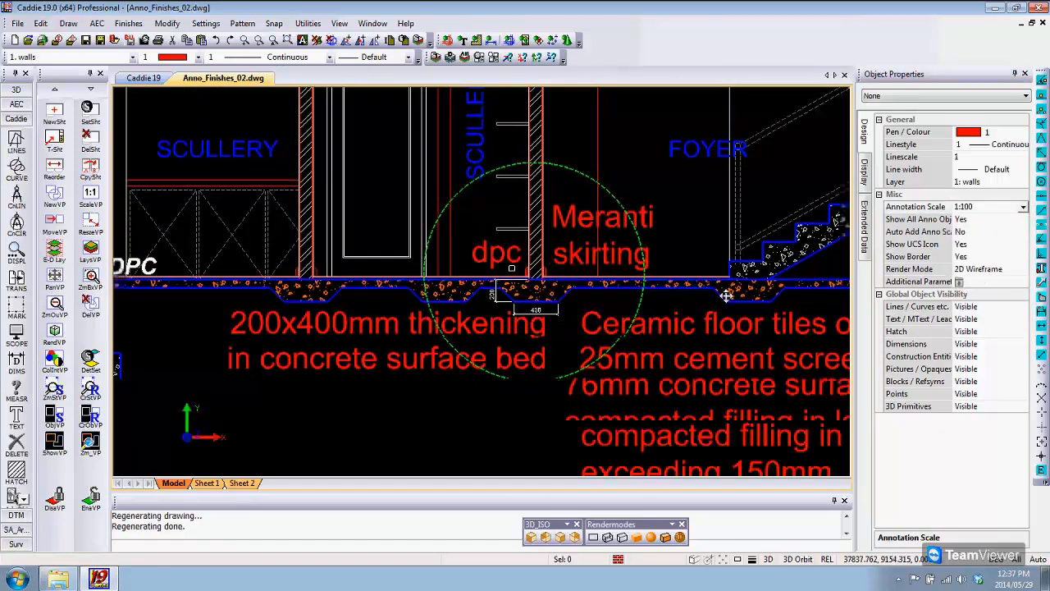
{"action": "scroll", "coordinate": [726, 295], "scroll_direction": "down", "scroll_amount": 1}
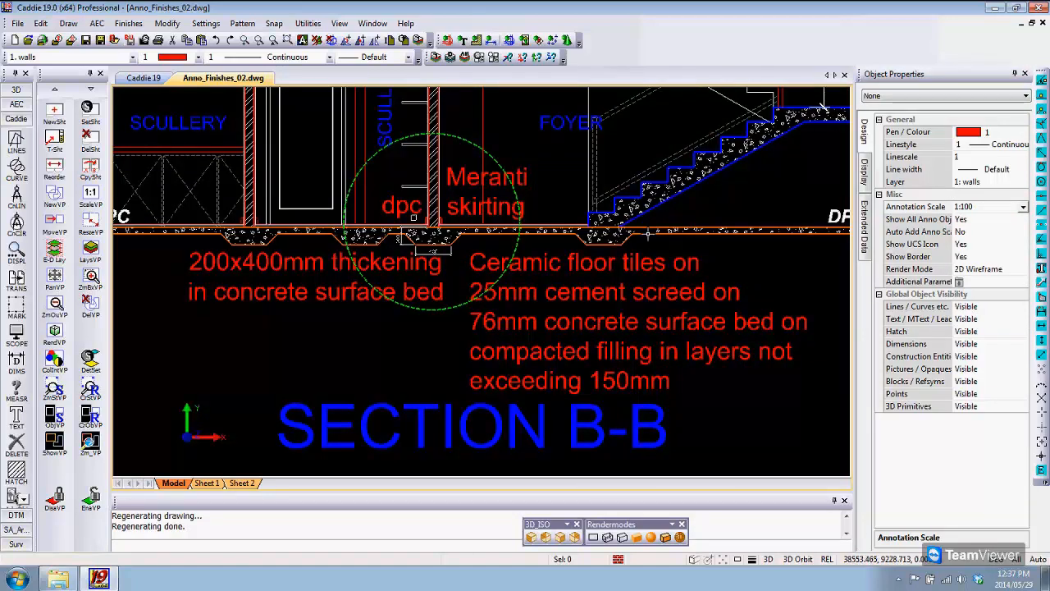
{"action": "left_click", "coordinate": [207, 484]}
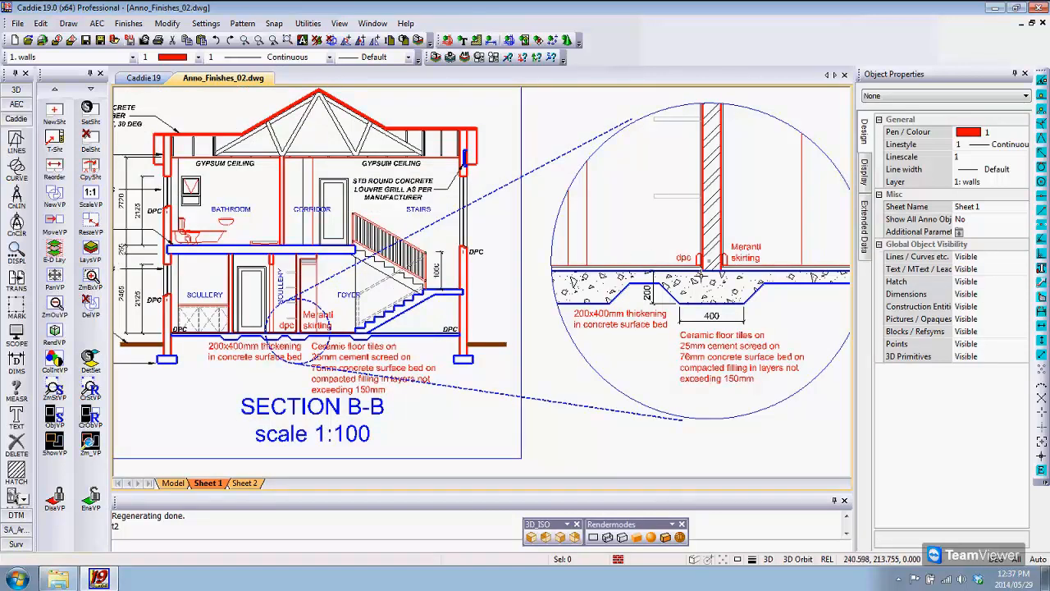
{"action": "middle_click_drag", "start_coordinate": [686, 319], "coordinate": [686, 303]}
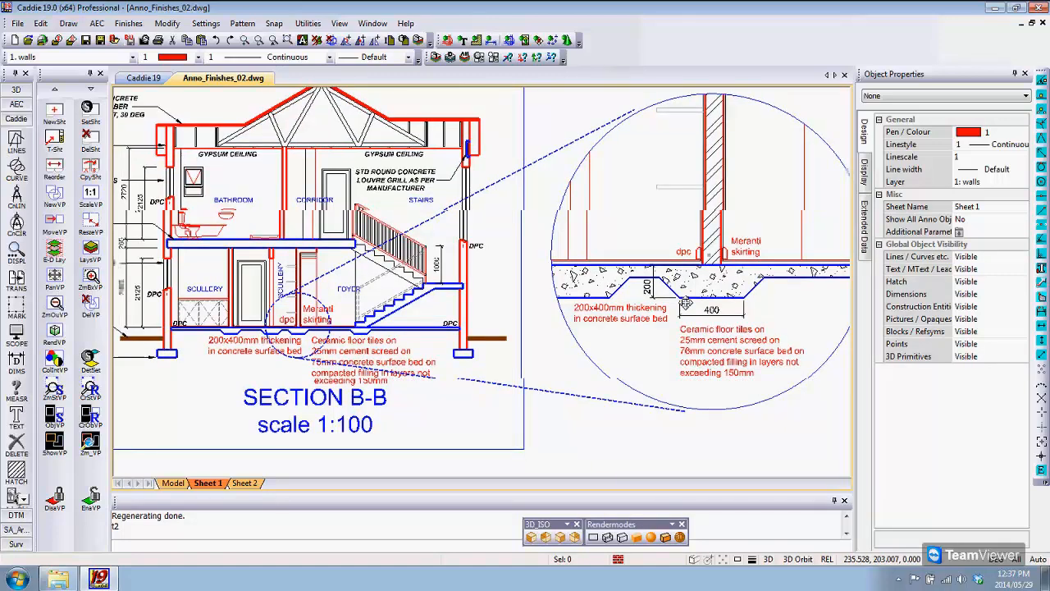
Step: Return to the model and inspect the ceramic floor tiles note and its annotation properties, leaving it deselected
{"action": "left_click", "coordinate": [173, 483]}
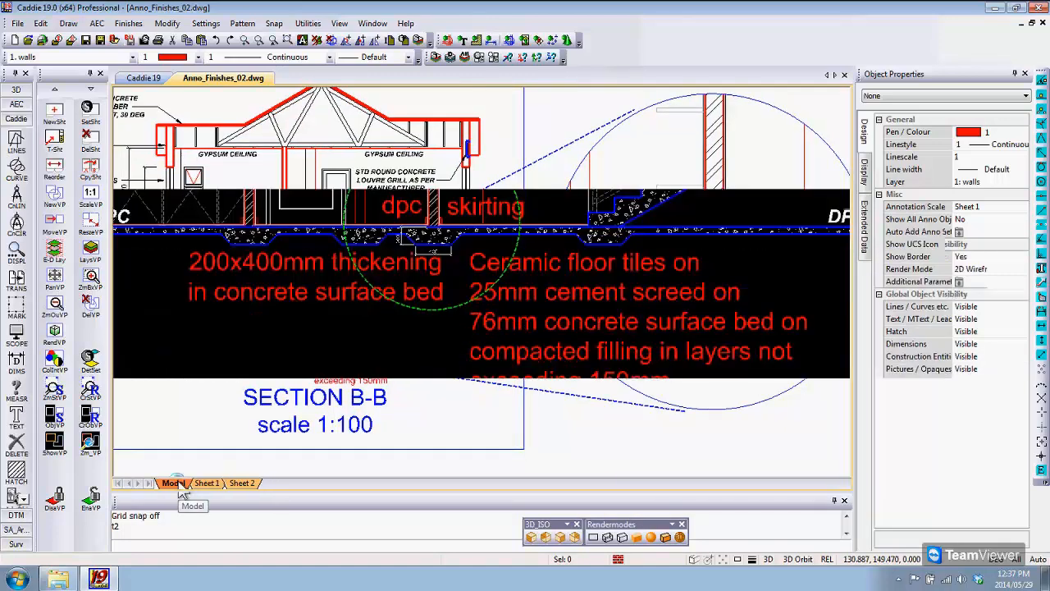
{"action": "left_click", "coordinate": [528, 274]}
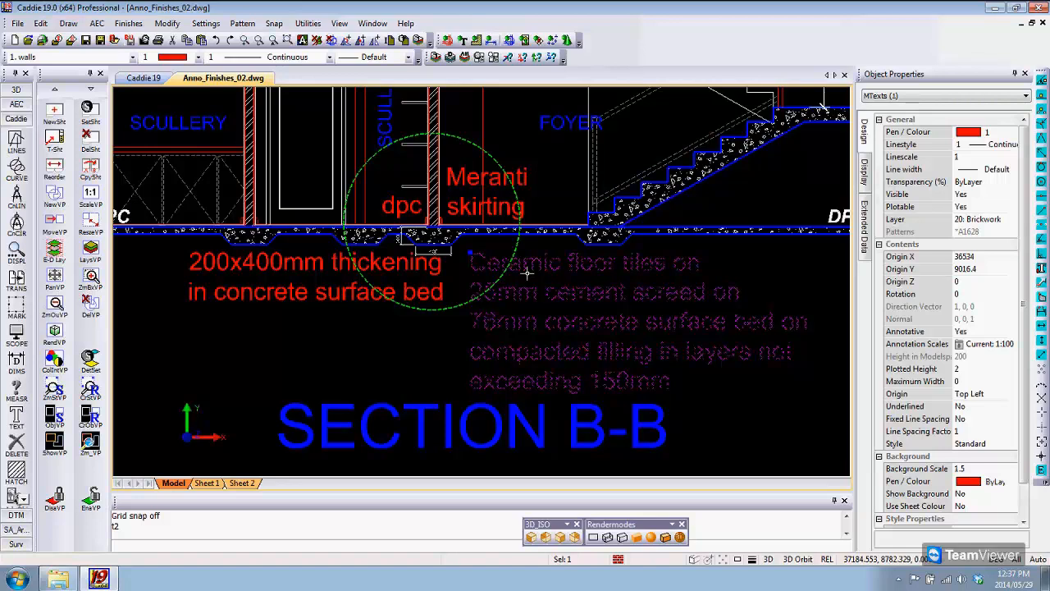
{"action": "middle_click_drag", "start_coordinate": [528, 274], "coordinate": [531, 273]}
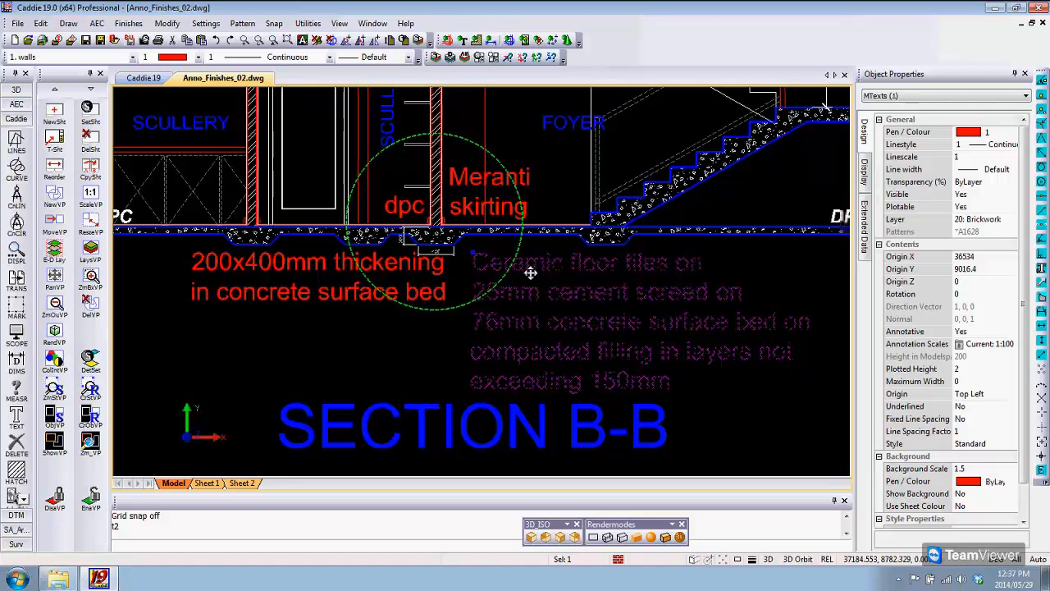
{"action": "key", "text": "Escape"}
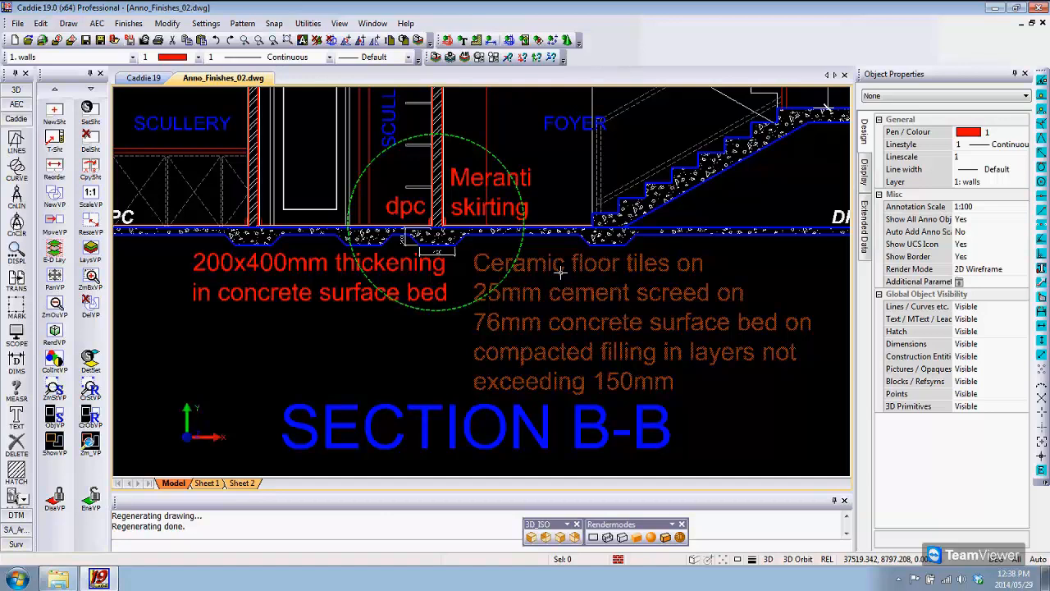
{"action": "middle_click_drag", "start_coordinate": [561, 270], "coordinate": [563, 276]}
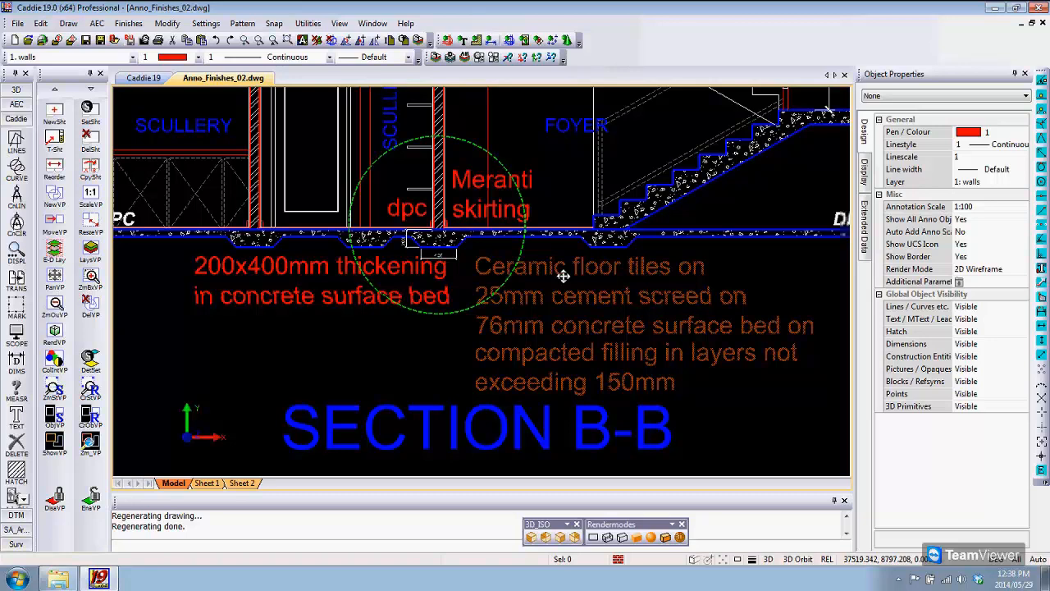
{"action": "middle_click_drag", "start_coordinate": [563, 277], "coordinate": [553, 320]}
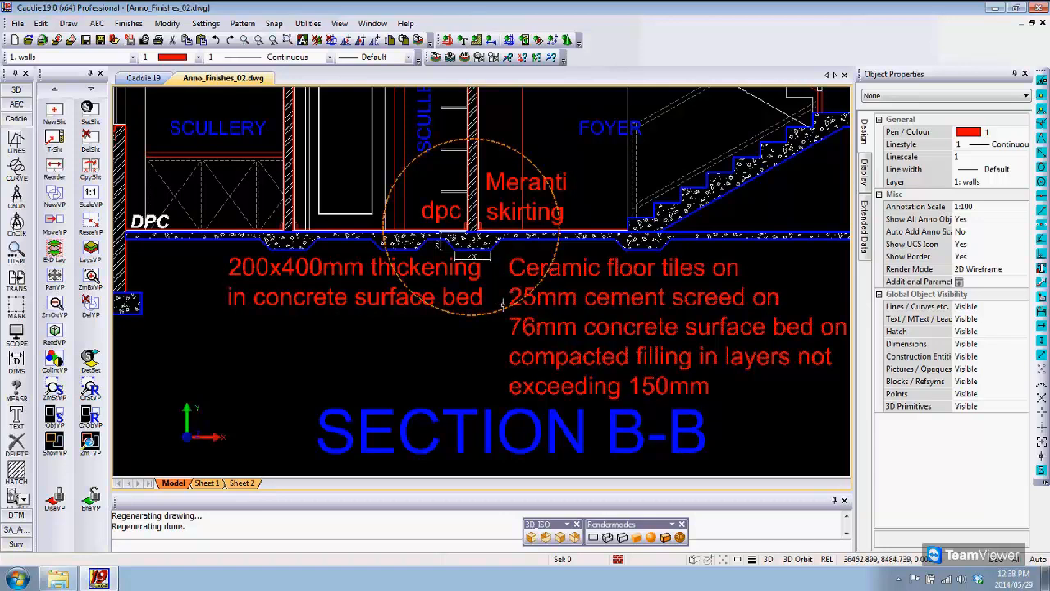
Step: Turn off the annotative option in the text parameter settings and set the text height scale to 1:100
{"action": "middle_click_drag", "start_coordinate": [503, 304], "coordinate": [505, 305]}
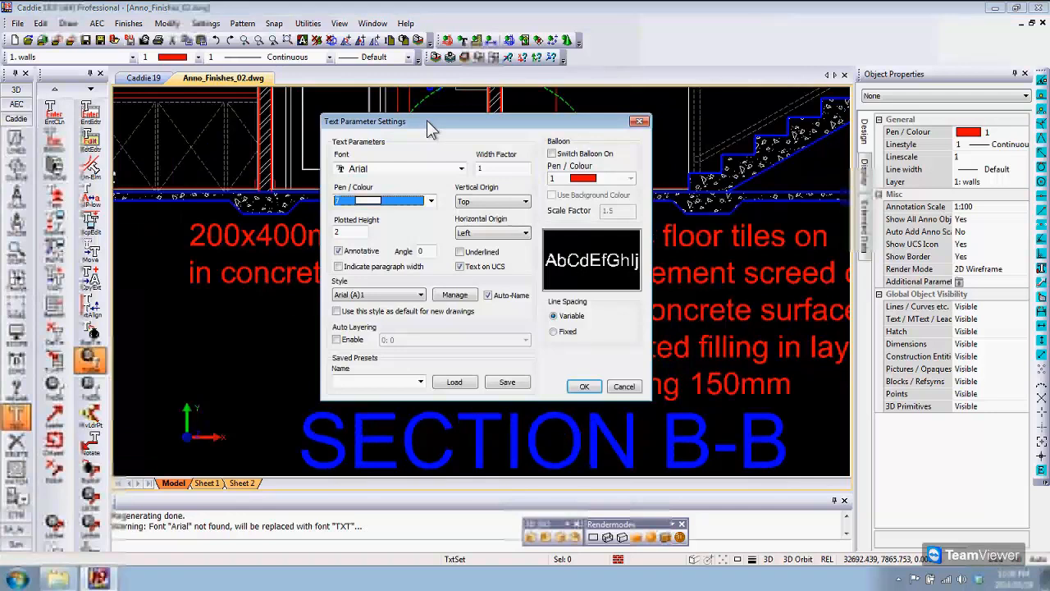
{"action": "left_click", "coordinate": [338, 251]}
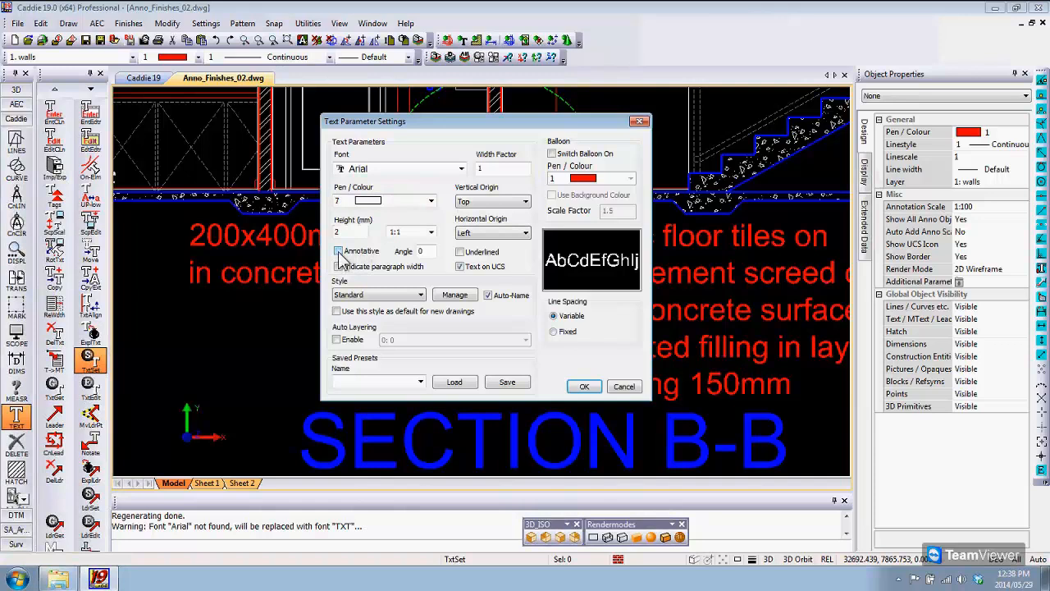
{"action": "left_click", "coordinate": [339, 253]}
{"action": "left_click", "coordinate": [352, 255]}
{"action": "left_click", "coordinate": [431, 232]}
{"action": "left_click", "coordinate": [410, 305]}
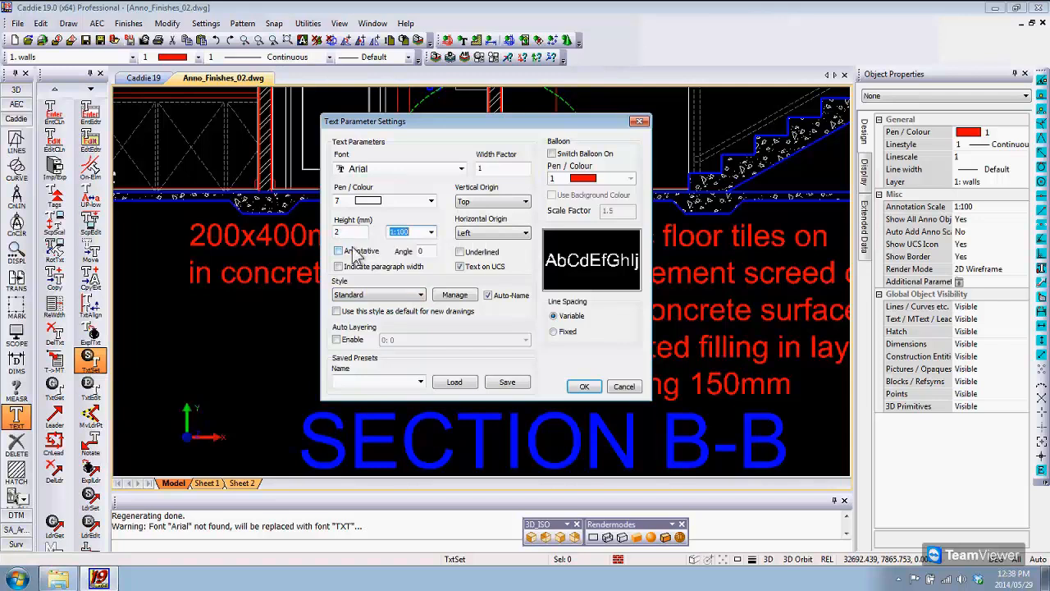
Step: Make new text annotative with a plotted height of 2 in the text parameter settings and accept them
{"action": "left_click", "coordinate": [337, 251]}
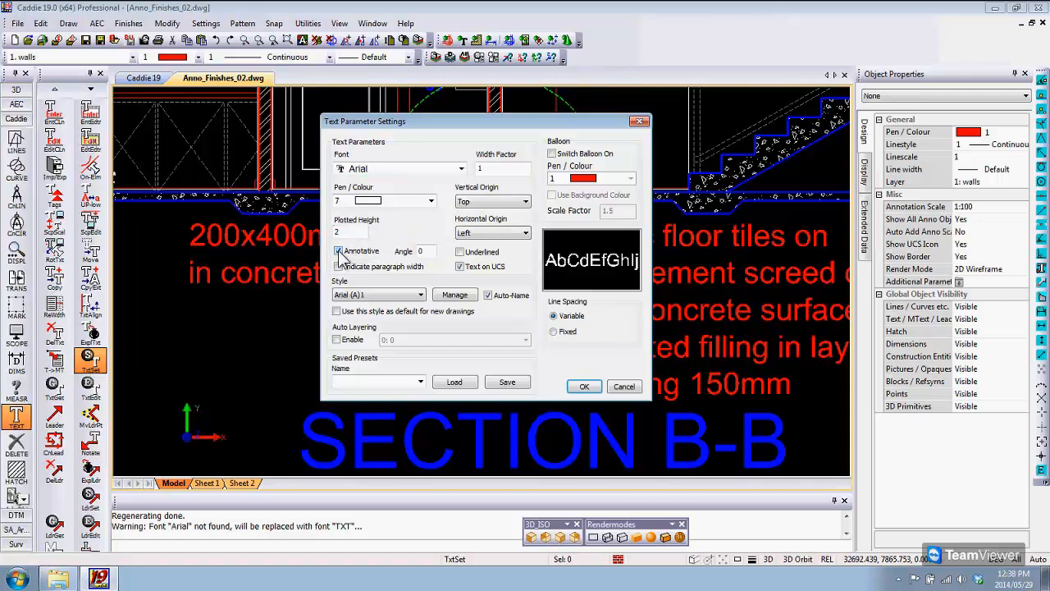
{"action": "left_click", "coordinate": [348, 231]}
{"action": "left_click", "coordinate": [585, 387]}
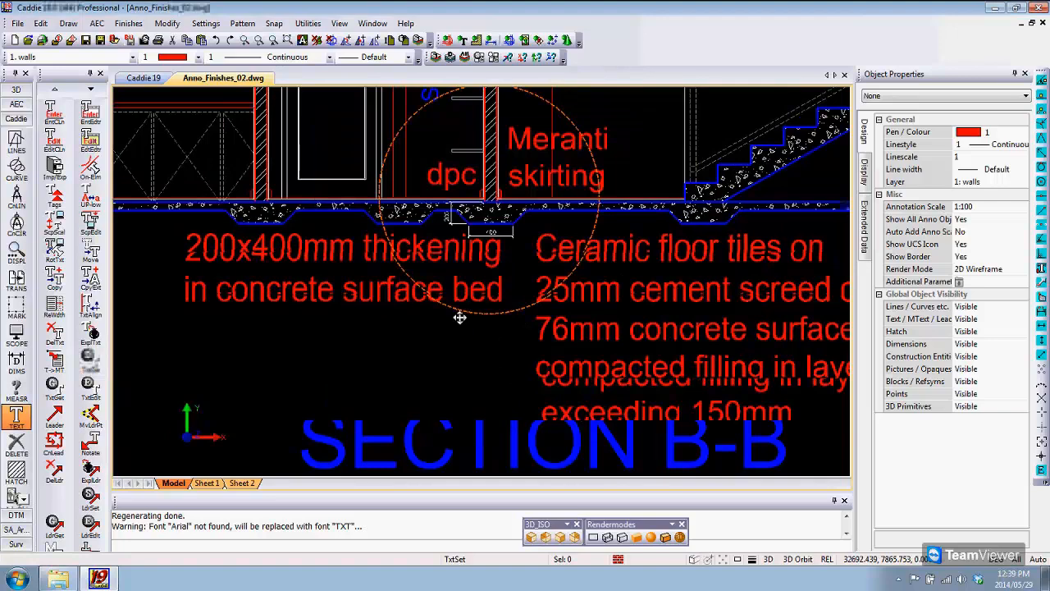
Step: Place the annotative text "Text 1:100" in the model below the thickening note
{"action": "middle_click_drag", "start_coordinate": [460, 318], "coordinate": [465, 329]}
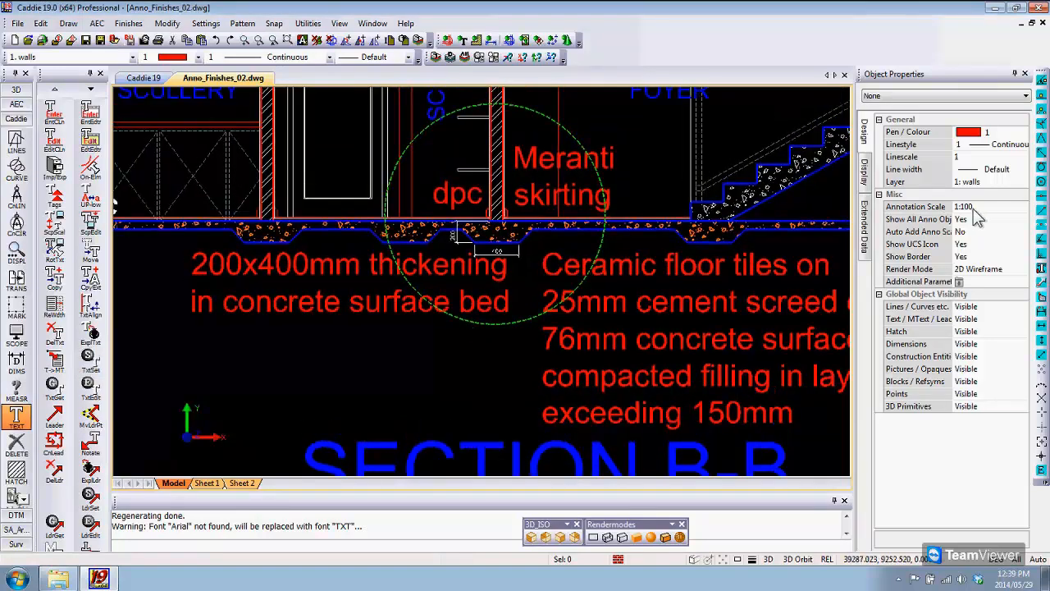
{"action": "middle_click_drag", "start_coordinate": [680, 252], "coordinate": [674, 259]}
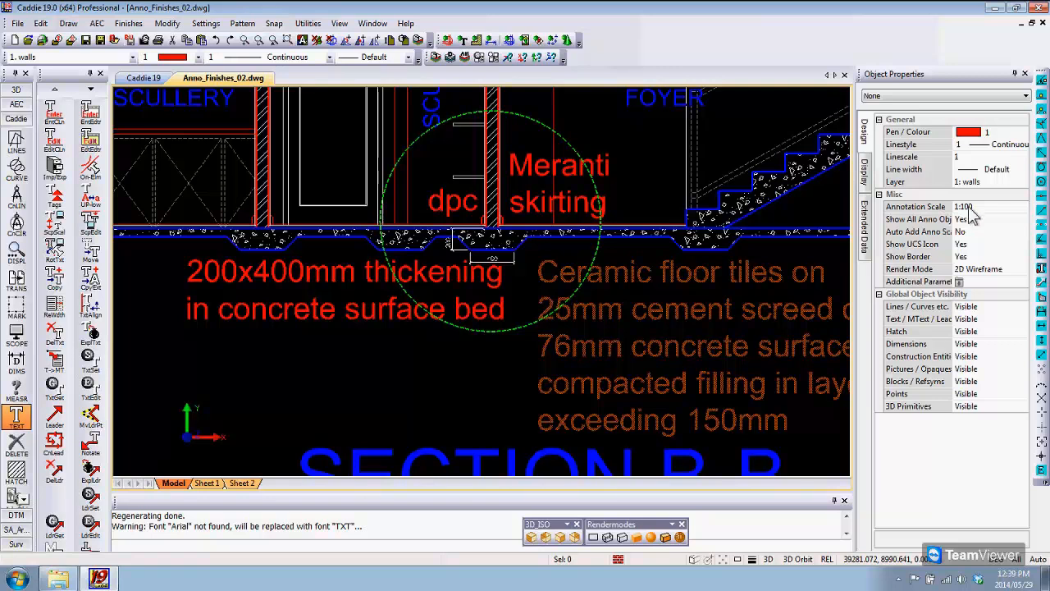
{"action": "left_click", "coordinate": [82, 115]}
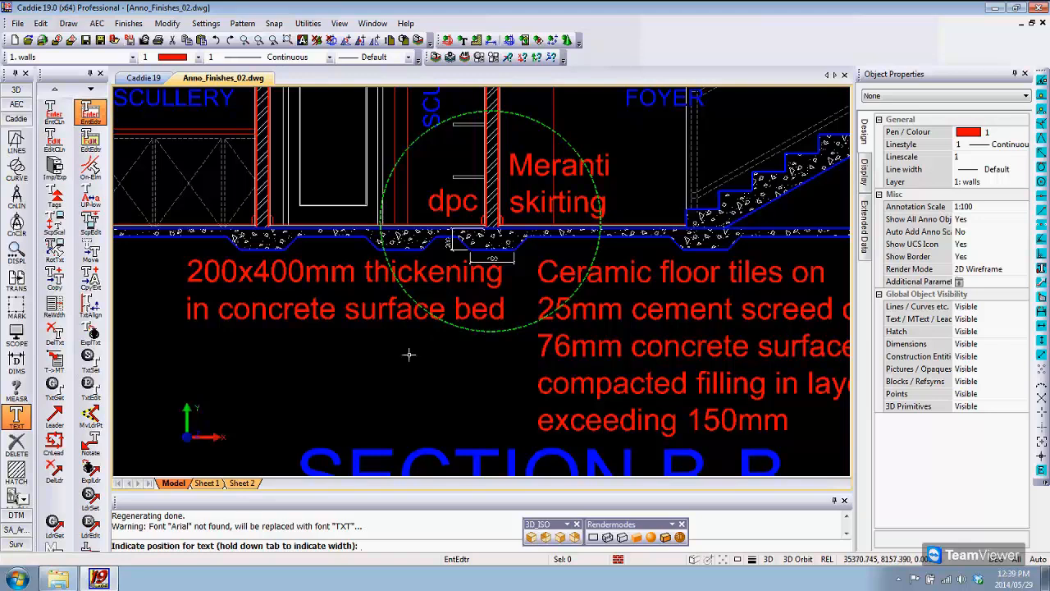
{"action": "left_click", "coordinate": [368, 368]}
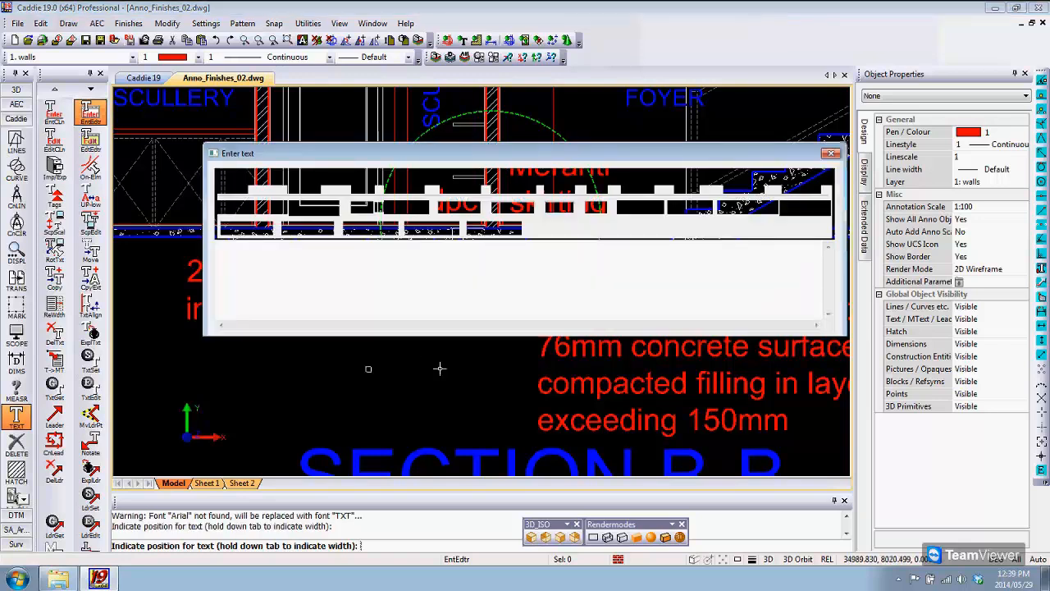
{"action": "type", "text": "Tex"}
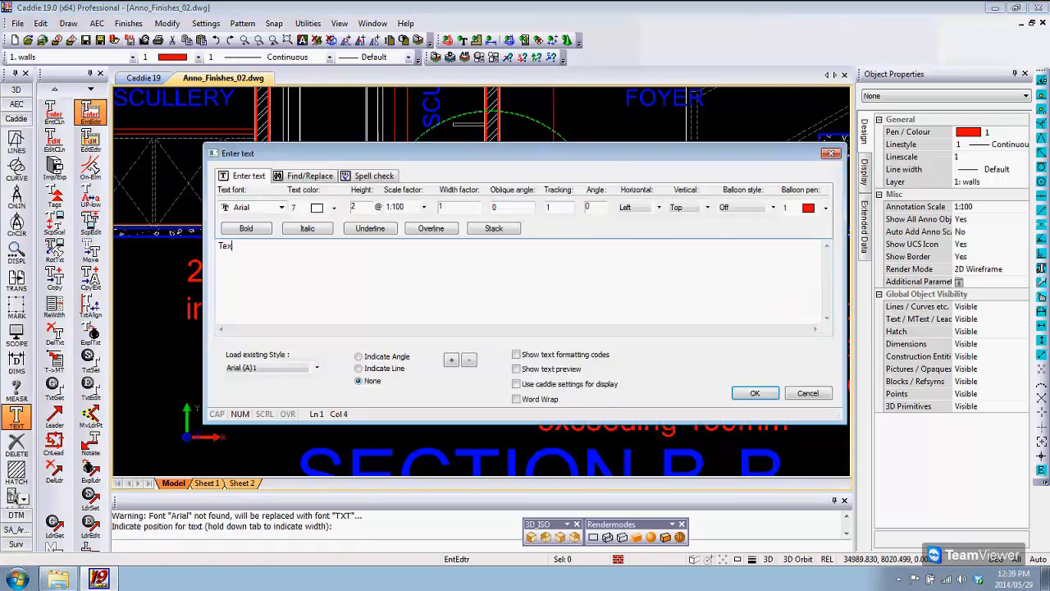
{"action": "type", "text": "t 1:100"}
{"action": "left_click", "coordinate": [754, 394]}
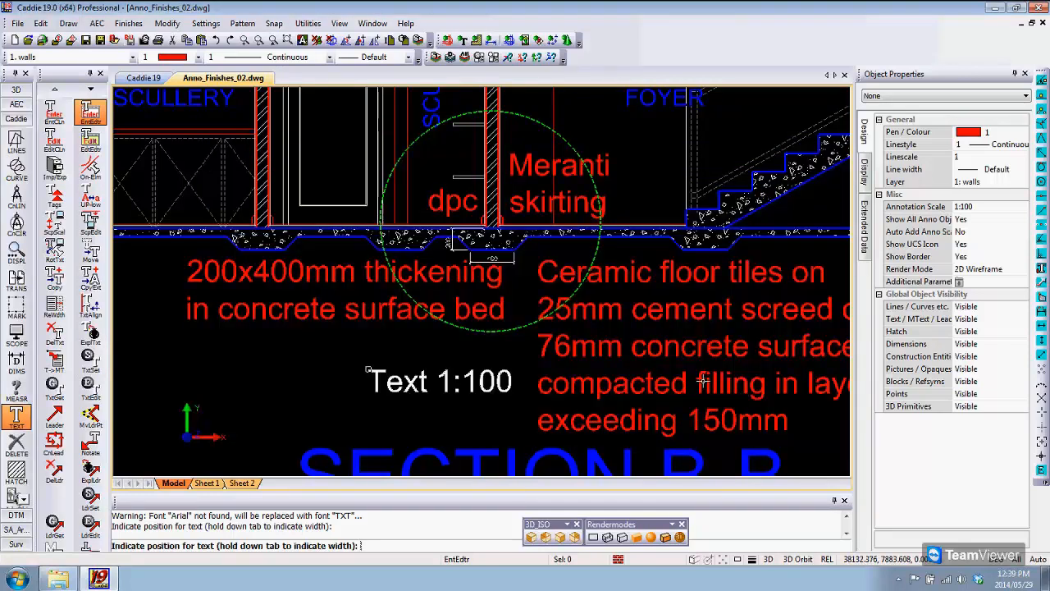
Step: Switch the model's annotation scale to 1:20 and place the text "Text 1:20" beside the thickening inside the detail circle
{"action": "middle_click_drag", "start_coordinate": [661, 364], "coordinate": [620, 359]}
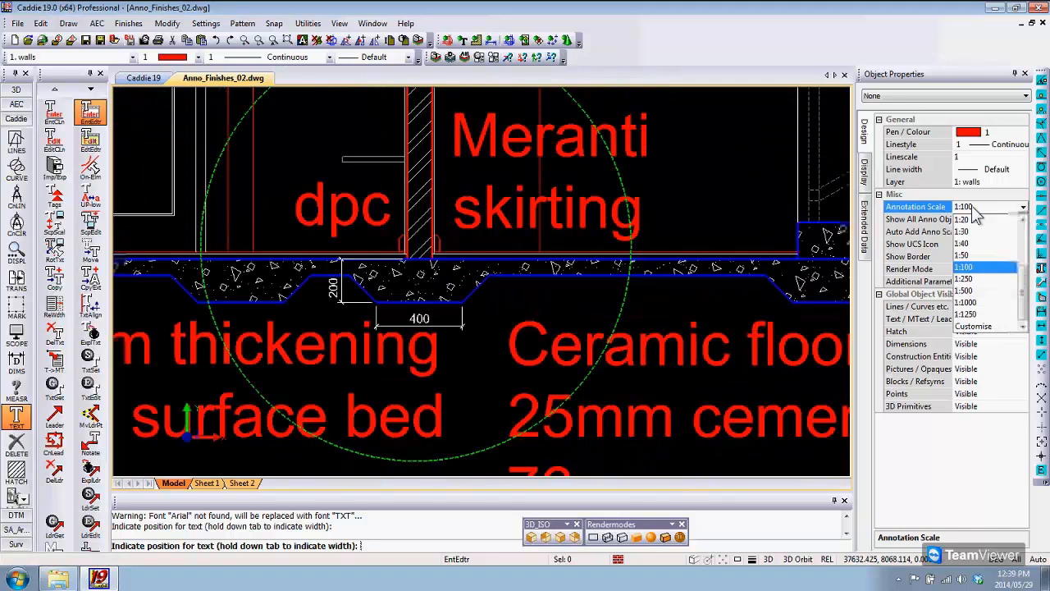
{"action": "left_click", "coordinate": [975, 219]}
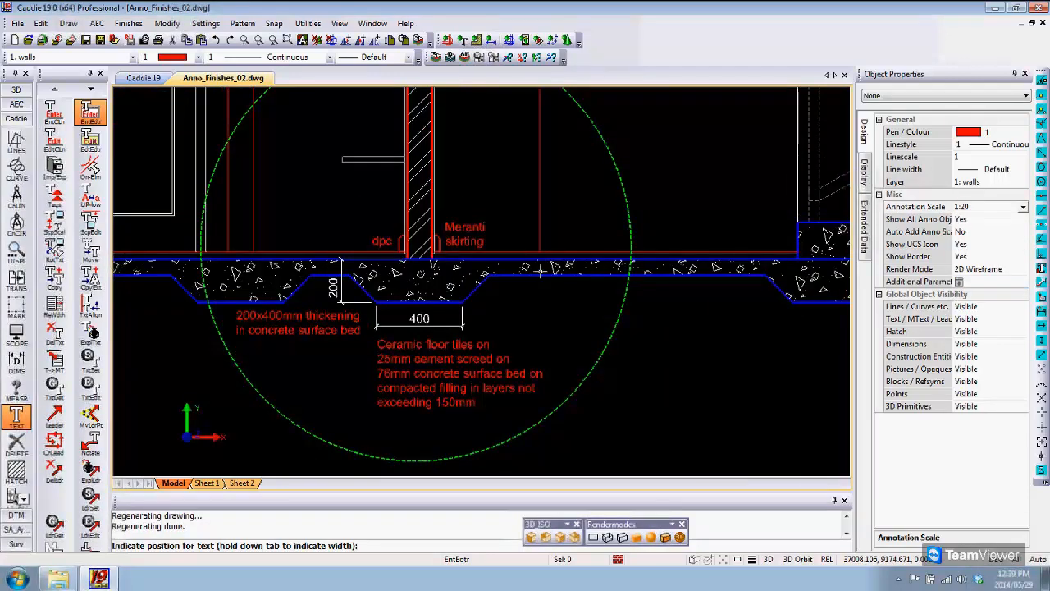
{"action": "left_click", "coordinate": [640, 423]}
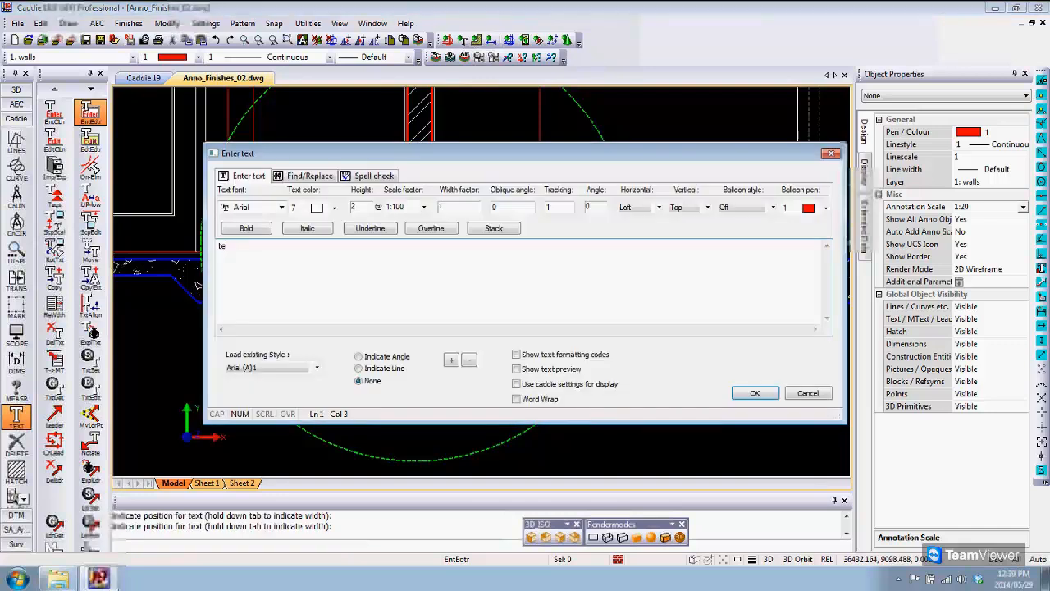
{"action": "type", "text": "text"}
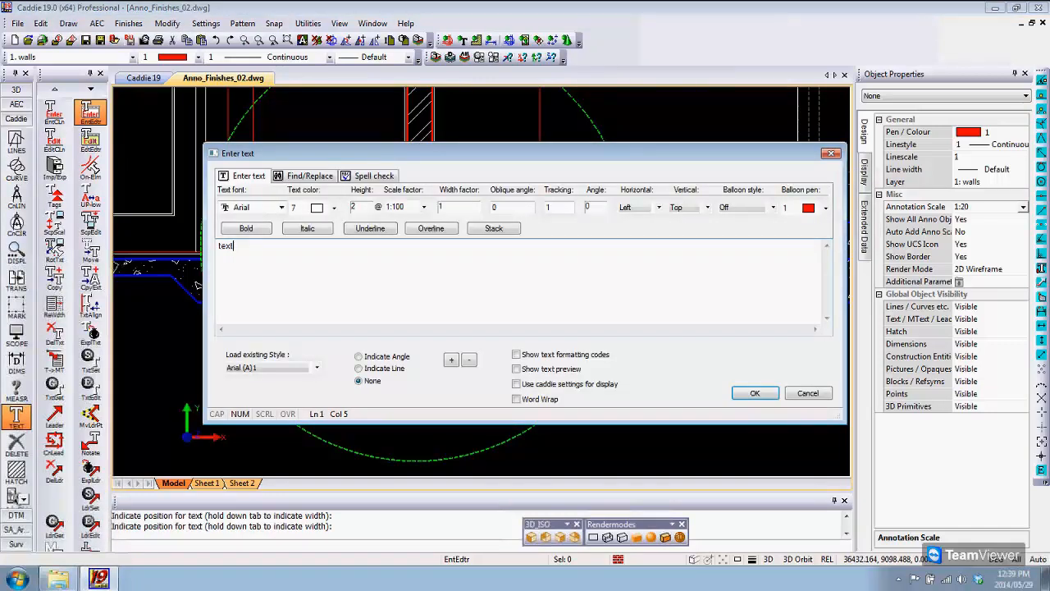
{"action": "key", "text": "BackSpace"}
{"action": "key", "text": "BackSpace"}
{"action": "key", "text": "BackSpace"}
{"action": "key", "text": "BackSpace"}
{"action": "type", "text": "Text 1:20"}
{"action": "left_click", "coordinate": [753, 393]}
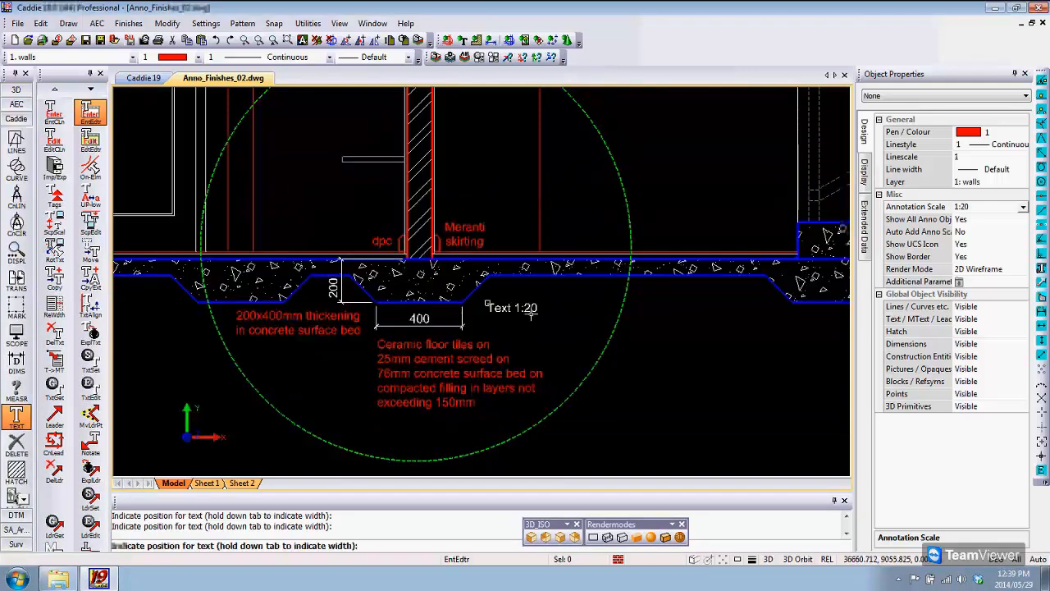
Step: Review the new text in the model, and compare how both scale texts display in Section B-B and the detail viewport on Sheet 1
{"action": "scroll", "coordinate": [531, 313], "scroll_direction": "up", "scroll_amount": 2}
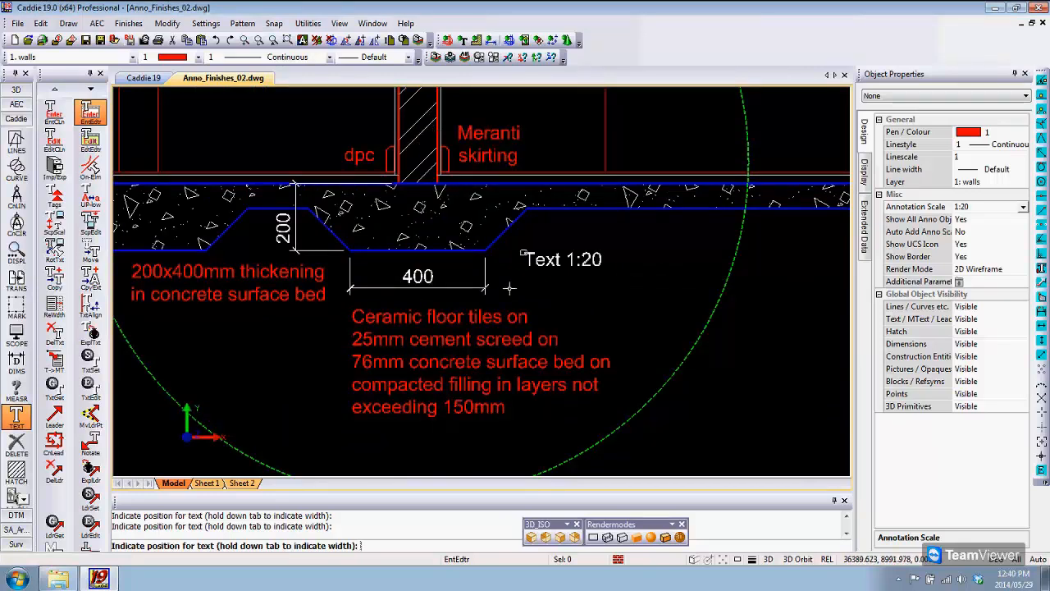
{"action": "scroll", "coordinate": [510, 288], "scroll_direction": "down", "scroll_amount": 2}
{"action": "scroll", "coordinate": [488, 305], "scroll_direction": "up", "scroll_amount": 1}
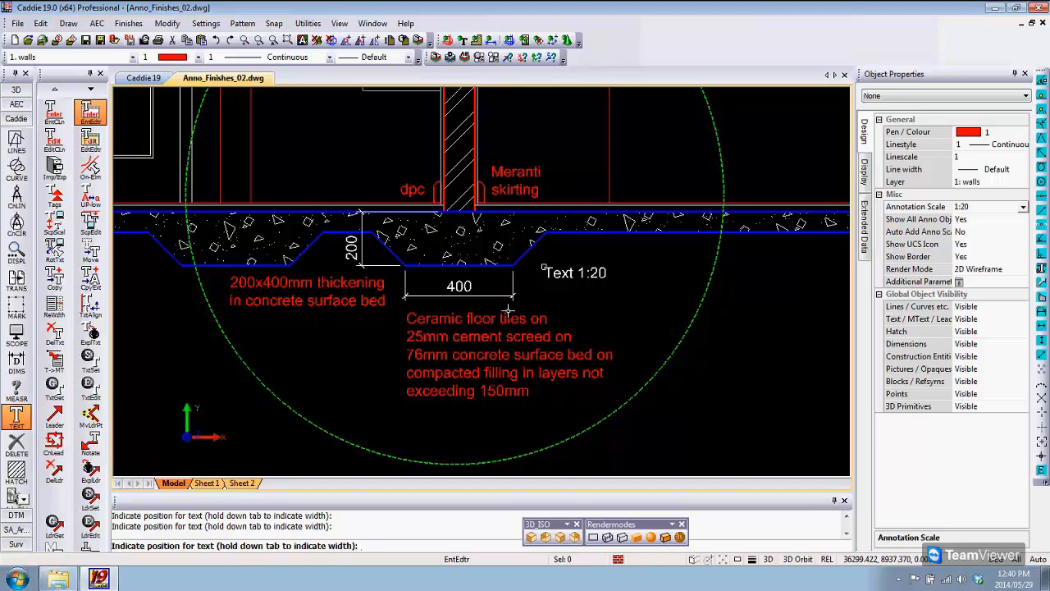
{"action": "left_click", "coordinate": [208, 486]}
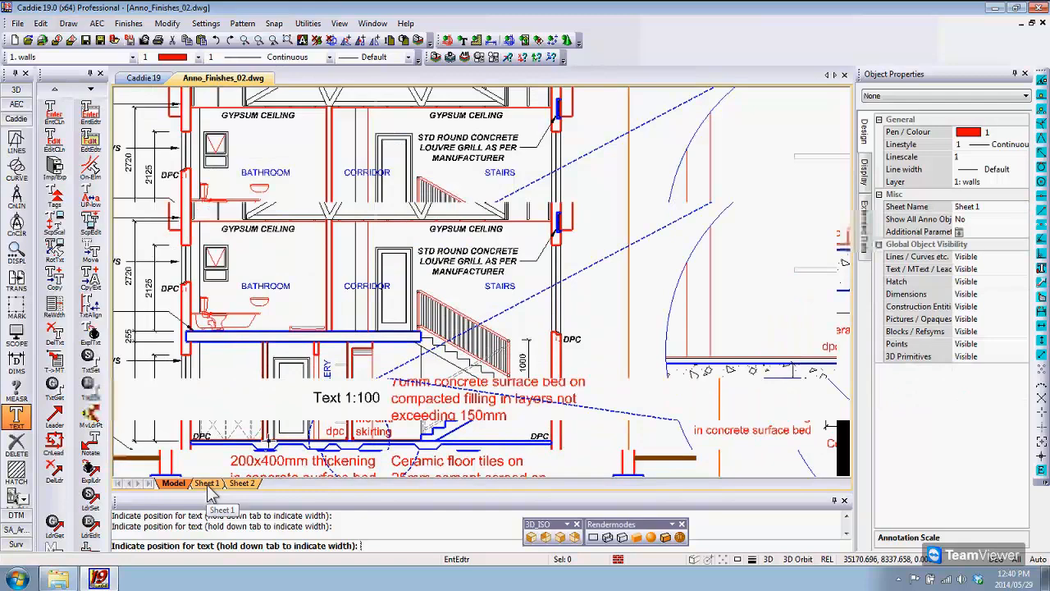
{"action": "left_click", "coordinate": [208, 484]}
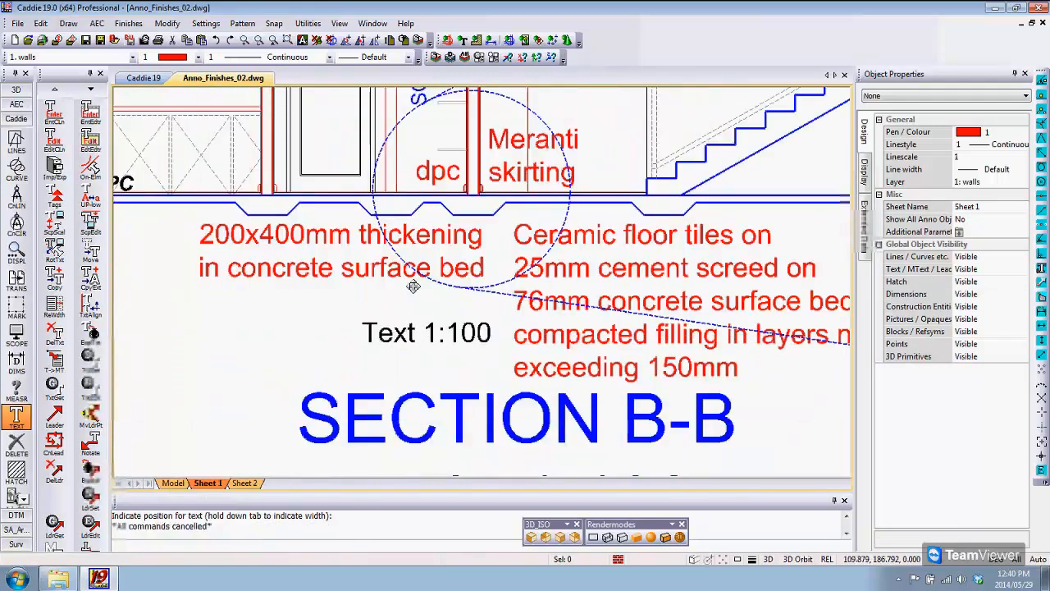
{"action": "scroll", "coordinate": [356, 341], "scroll_direction": "down", "scroll_amount": 2}
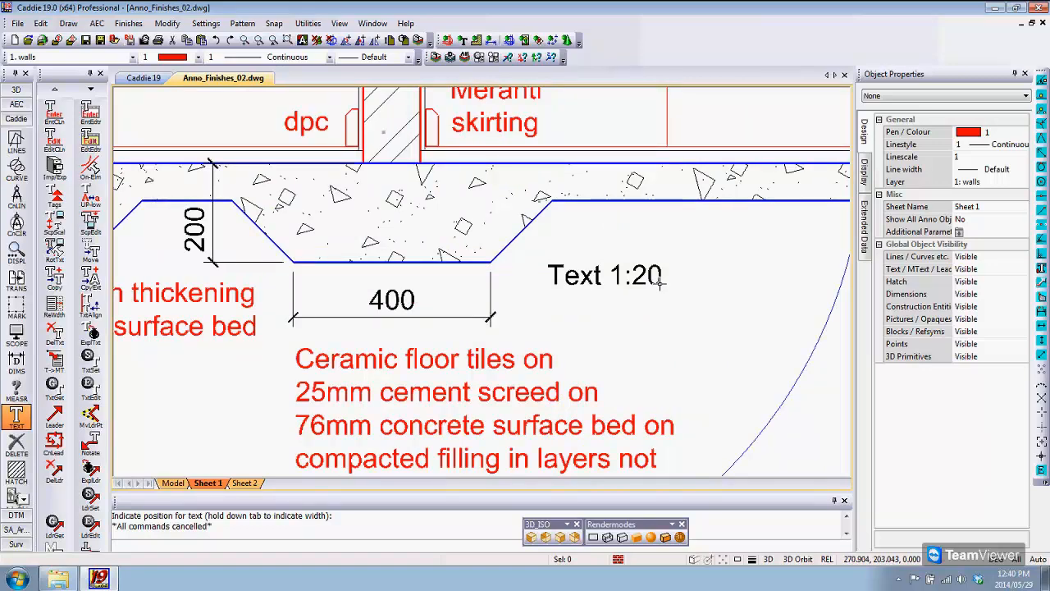
{"action": "scroll", "coordinate": [659, 280], "scroll_direction": "down", "scroll_amount": 1}
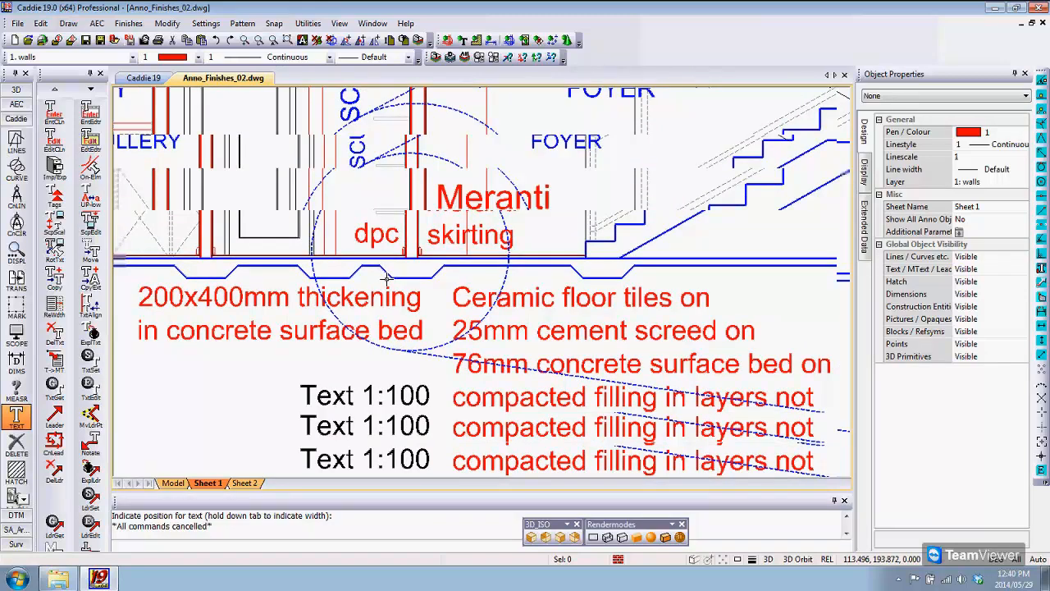
{"action": "scroll", "coordinate": [386, 279], "scroll_direction": "up", "scroll_amount": 2}
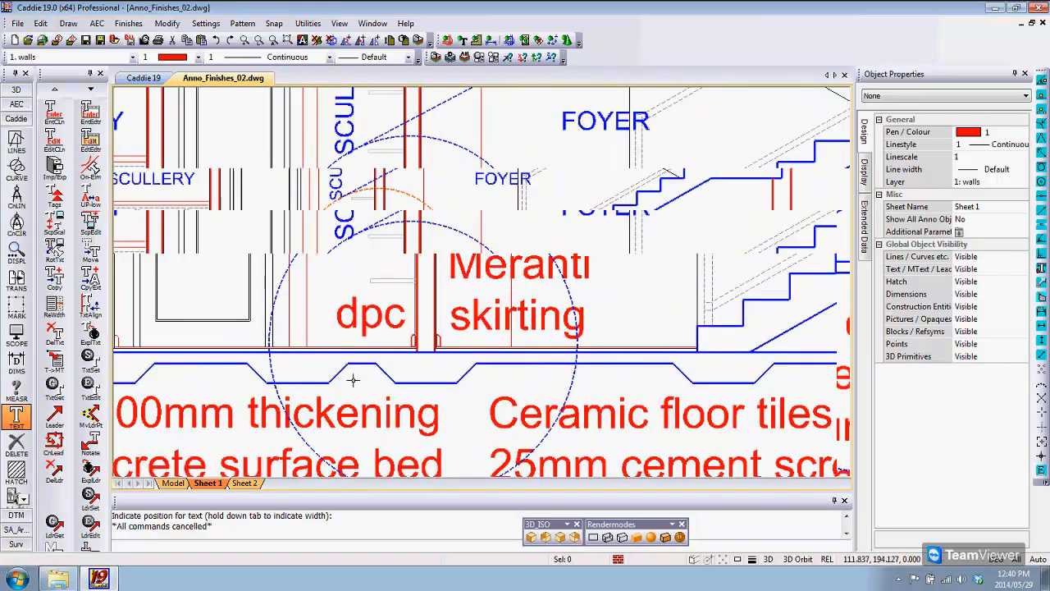
{"action": "scroll", "coordinate": [353, 379], "scroll_direction": "down", "scroll_amount": 2}
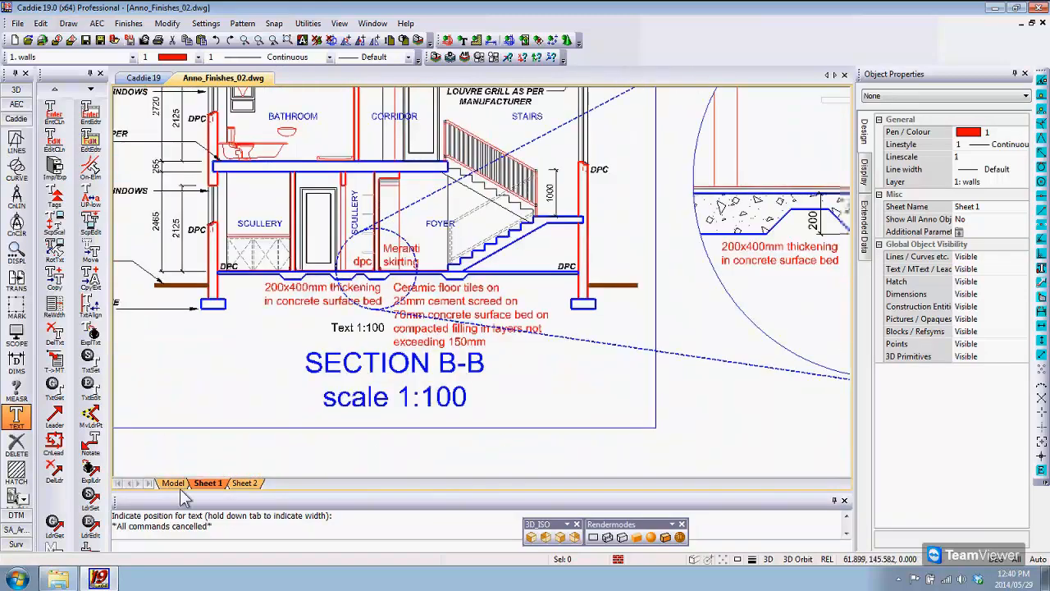
Step: Return to the model and inspect the annotation scales assigned to the "Text 1:20" text
{"action": "left_click", "coordinate": [173, 483]}
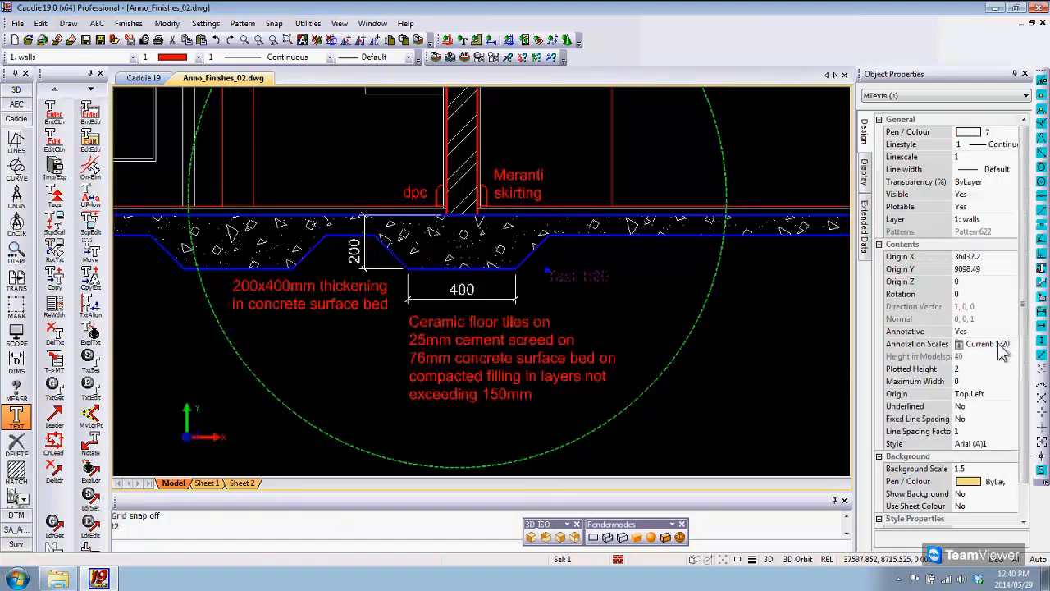
{"action": "left_click", "coordinate": [1001, 345]}
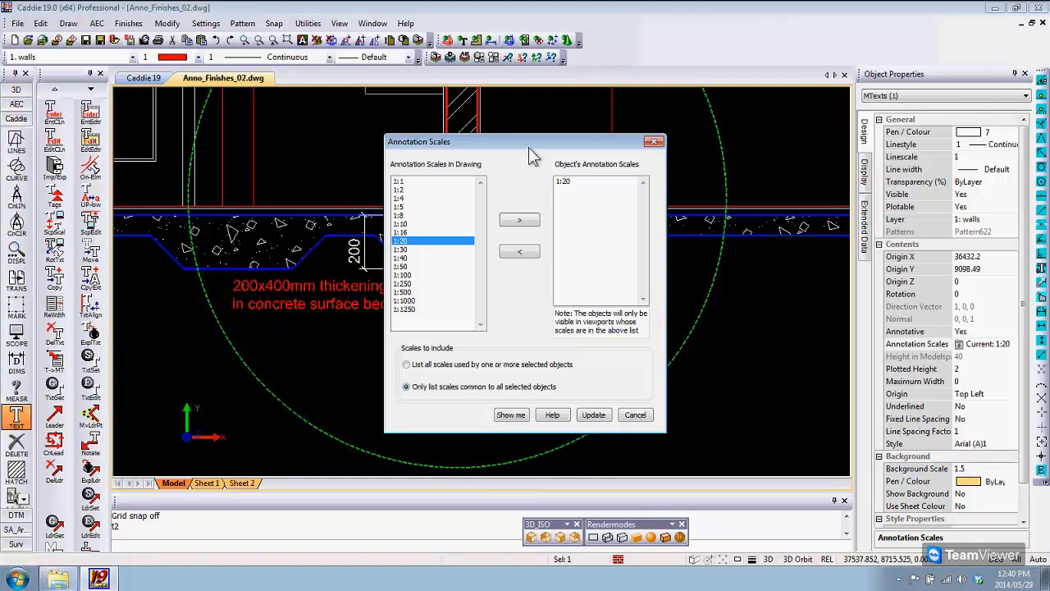
{"action": "left_click_drag", "start_coordinate": [529, 147], "coordinate": [502, 145]}
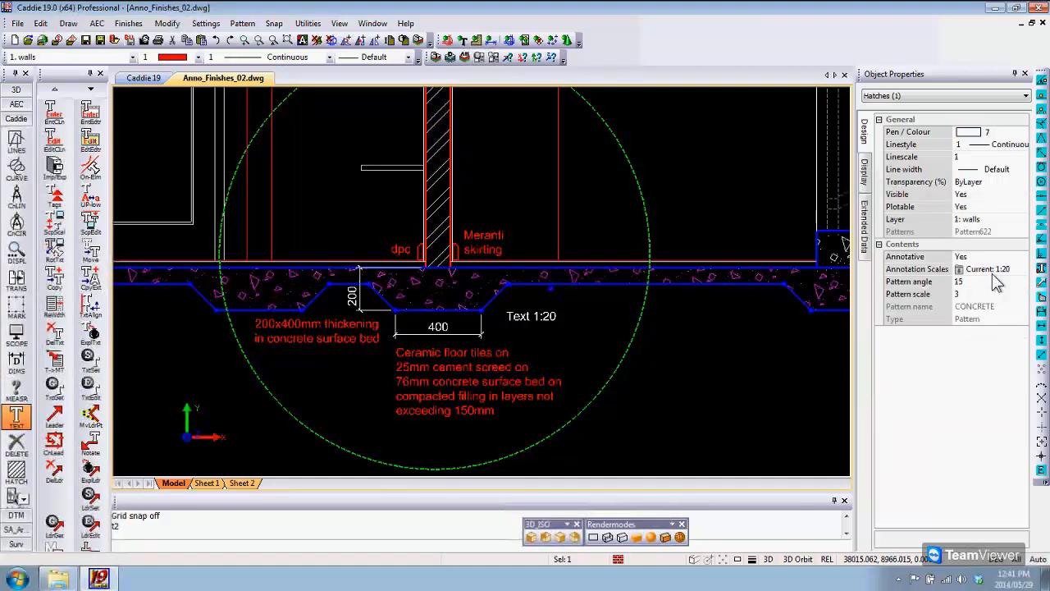
Step: Inspect the concrete hatch's annotation scales without changing them, and check the hatch in Section B-B on Sheet 1
{"action": "left_click", "coordinate": [988, 270]}
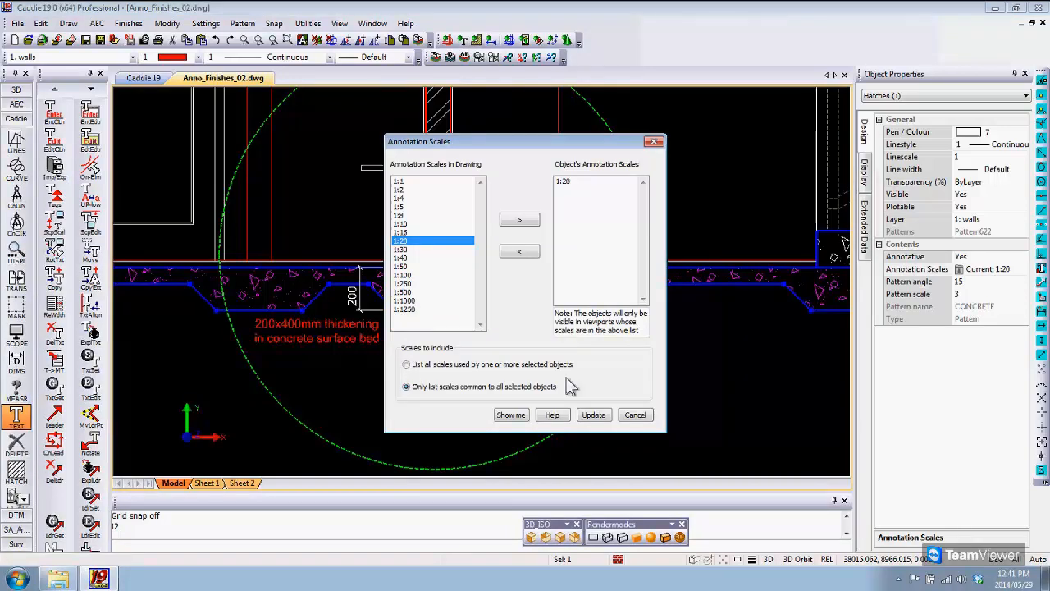
{"action": "left_click", "coordinate": [635, 416]}
{"action": "left_click", "coordinate": [208, 482]}
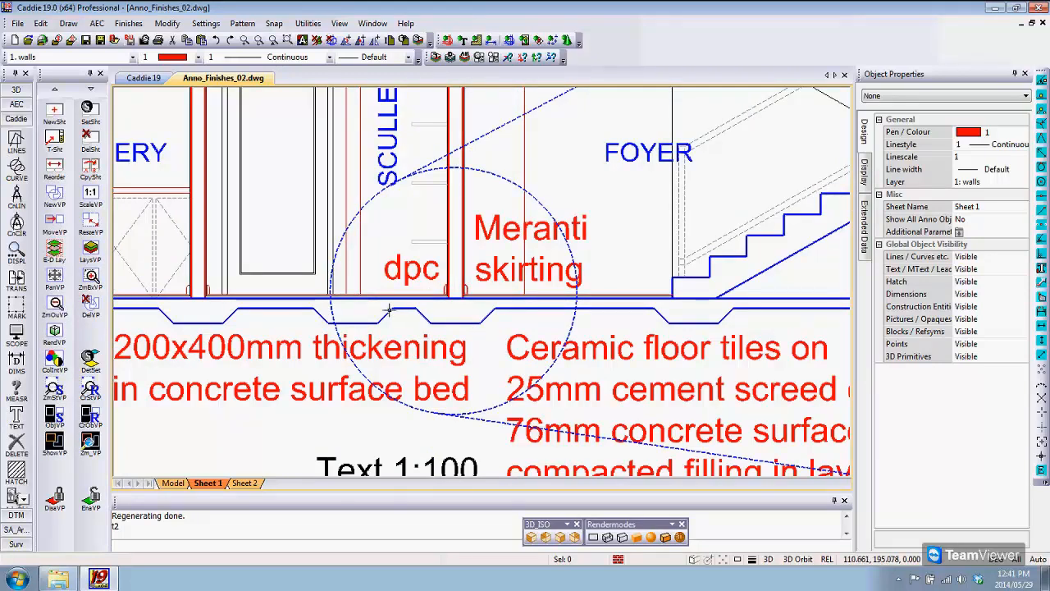
{"action": "scroll", "coordinate": [389, 309], "scroll_direction": "down", "scroll_amount": 1}
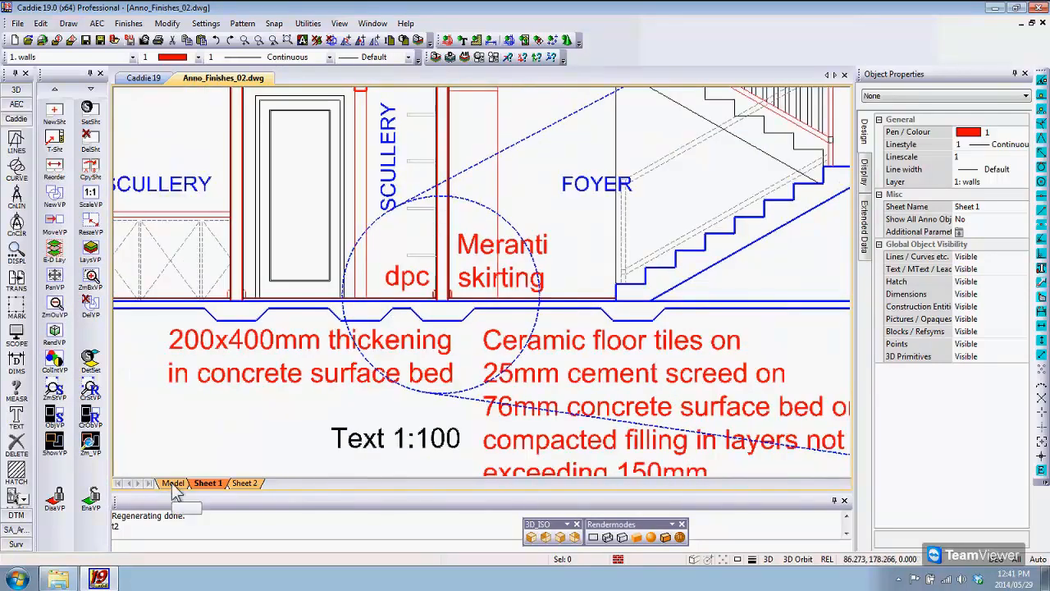
Step: Return to the model and inspect the annotation scales of the horizontal 400 dimension below the thickening
{"action": "left_click", "coordinate": [173, 484]}
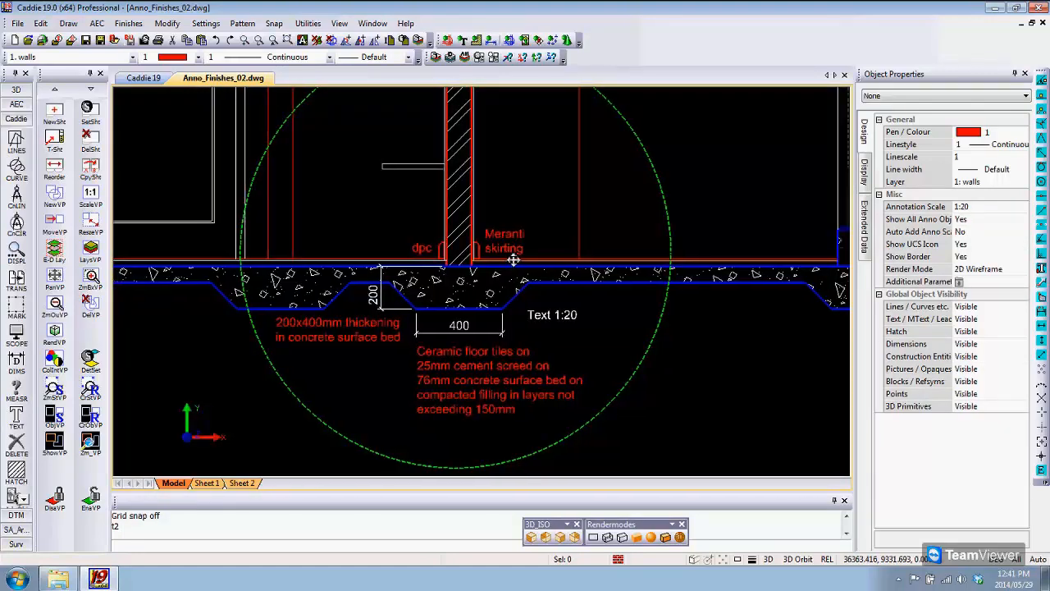
{"action": "middle_click_drag", "start_coordinate": [514, 259], "coordinate": [554, 248]}
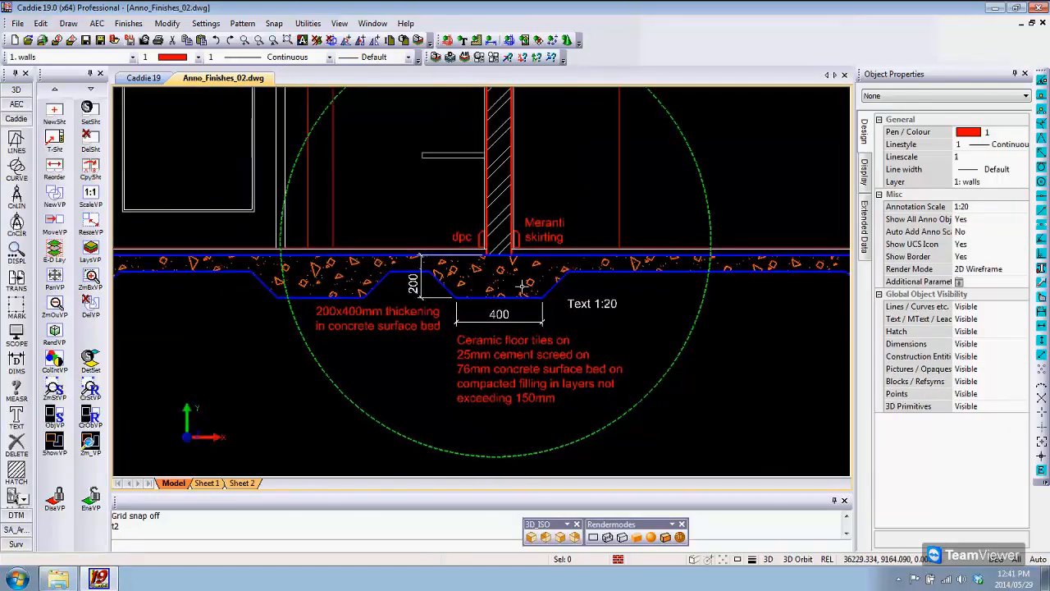
{"action": "scroll", "coordinate": [522, 286], "scroll_direction": "up", "scroll_amount": 2}
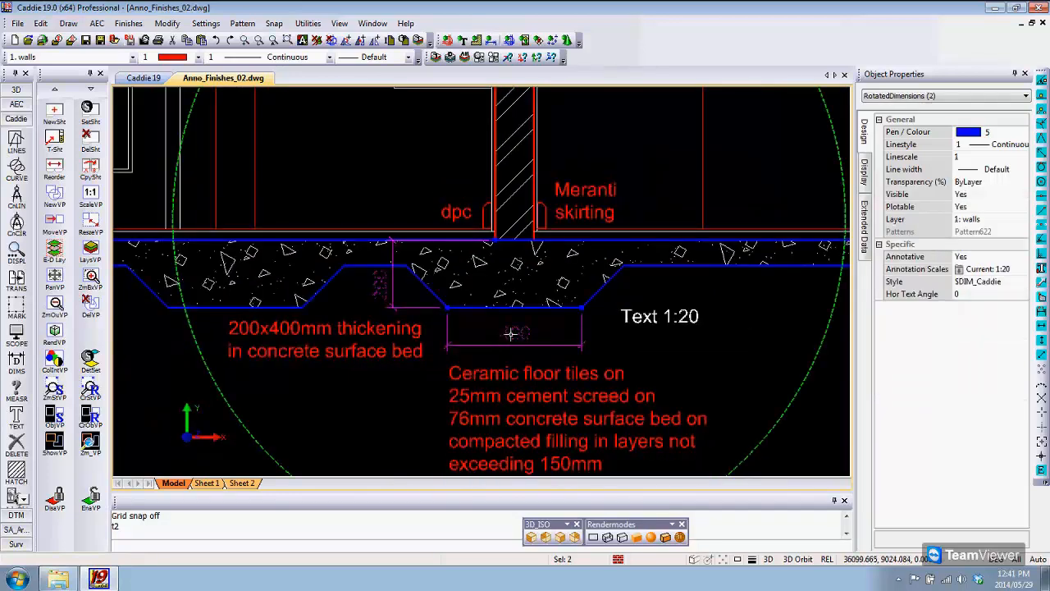
{"action": "left_click", "coordinate": [510, 333]}
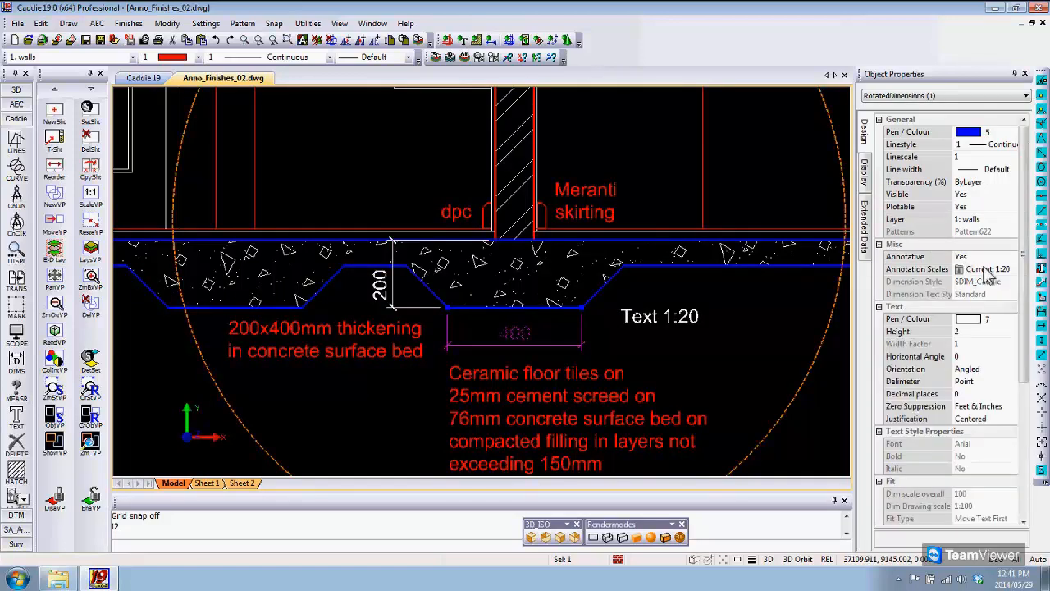
{"action": "left_click", "coordinate": [985, 270]}
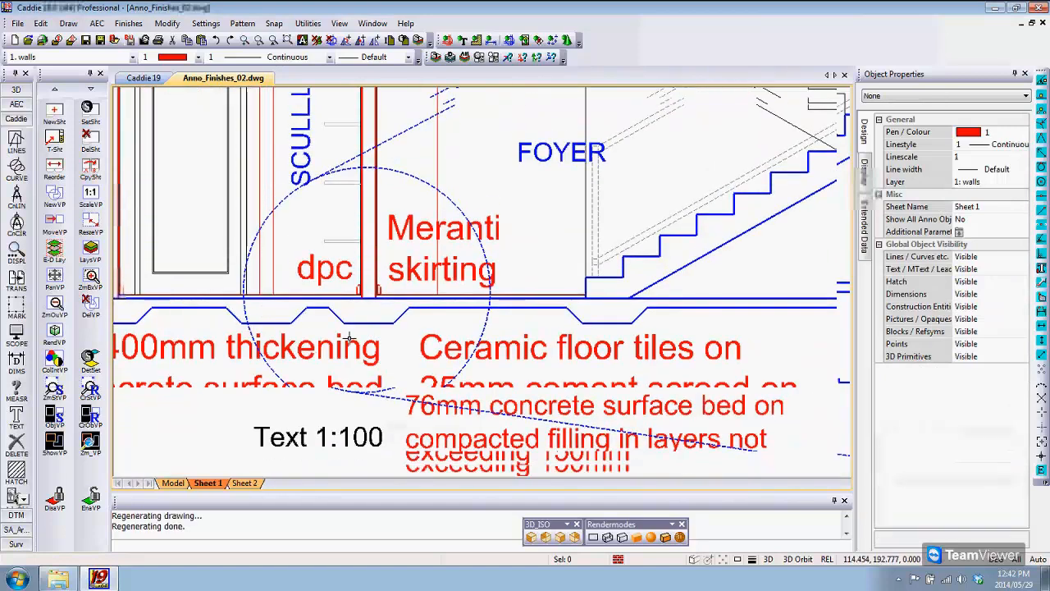
Step: Compare the display of dimensions in Section B-B and the circular detail viewport on Sheet 1
{"action": "scroll", "coordinate": [350, 337], "scroll_direction": "down", "scroll_amount": 3}
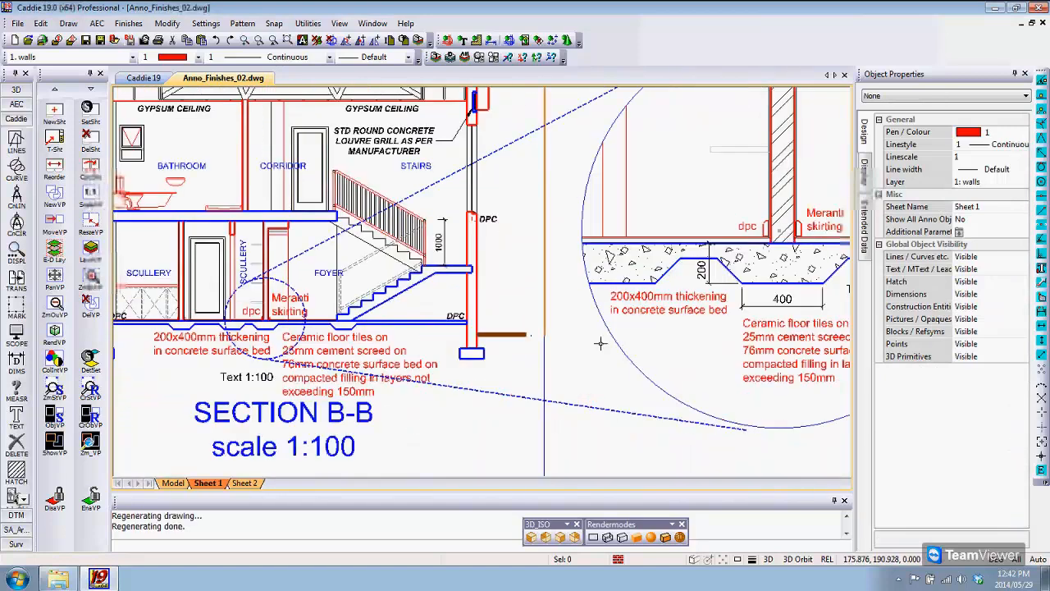
{"action": "middle_click_drag", "start_coordinate": [682, 340], "coordinate": [625, 346]}
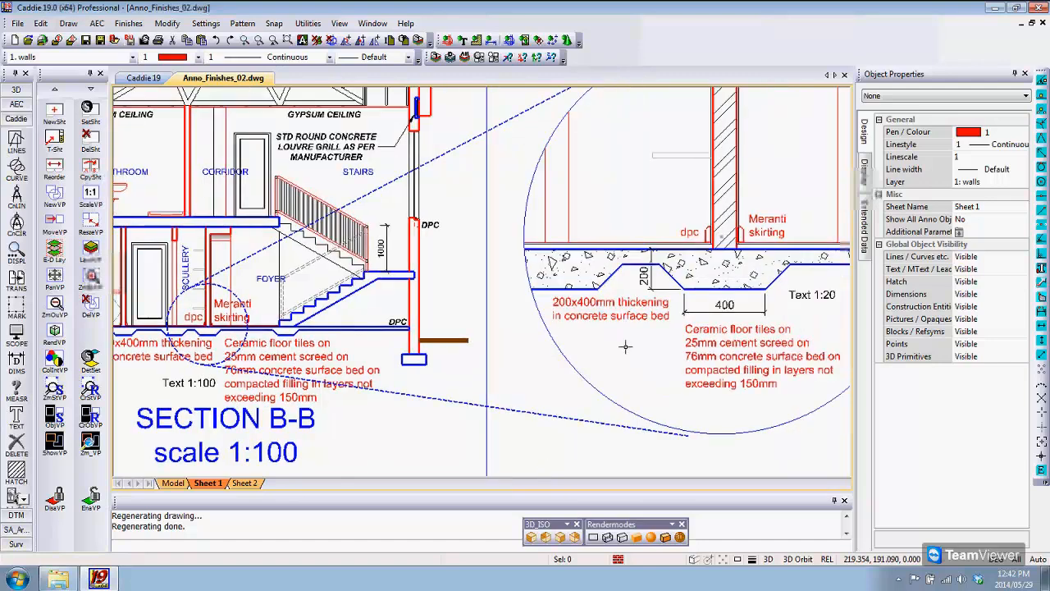
{"action": "double_click", "coordinate": [625, 346]}
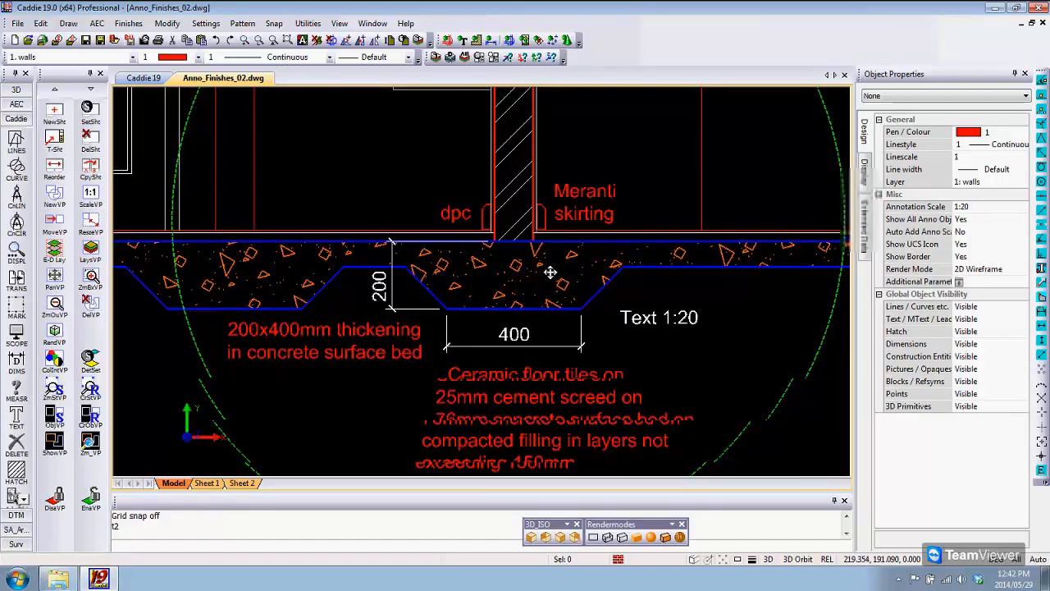
Step: Add a vertical dimension of the skirting's height on the dpc side of the wall in the model, and end the dimension command
{"action": "middle_click_drag", "start_coordinate": [550, 272], "coordinate": [507, 293]}
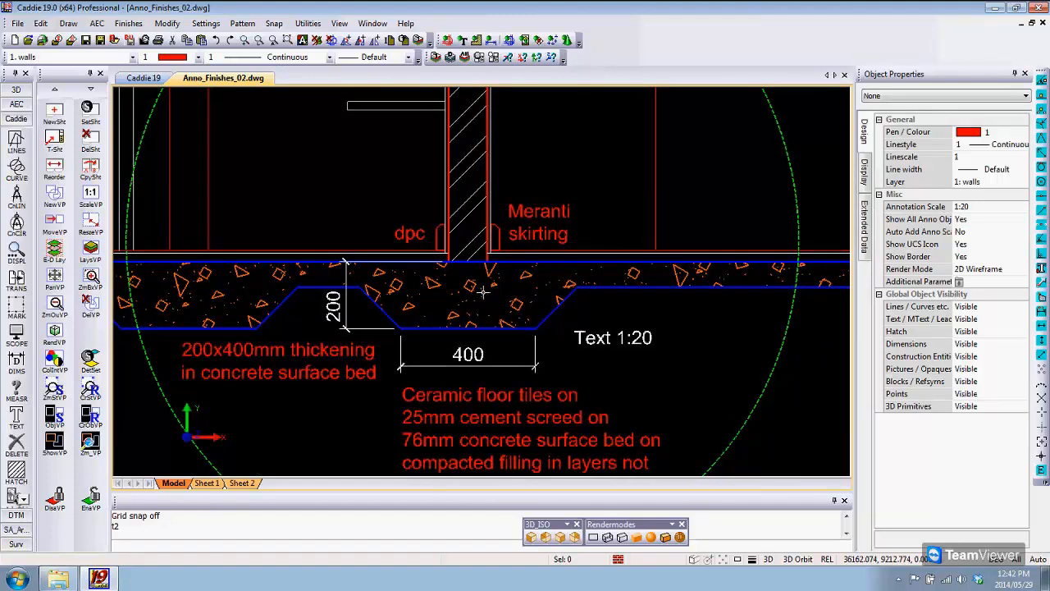
{"action": "middle_click_drag", "start_coordinate": [484, 292], "coordinate": [489, 292]}
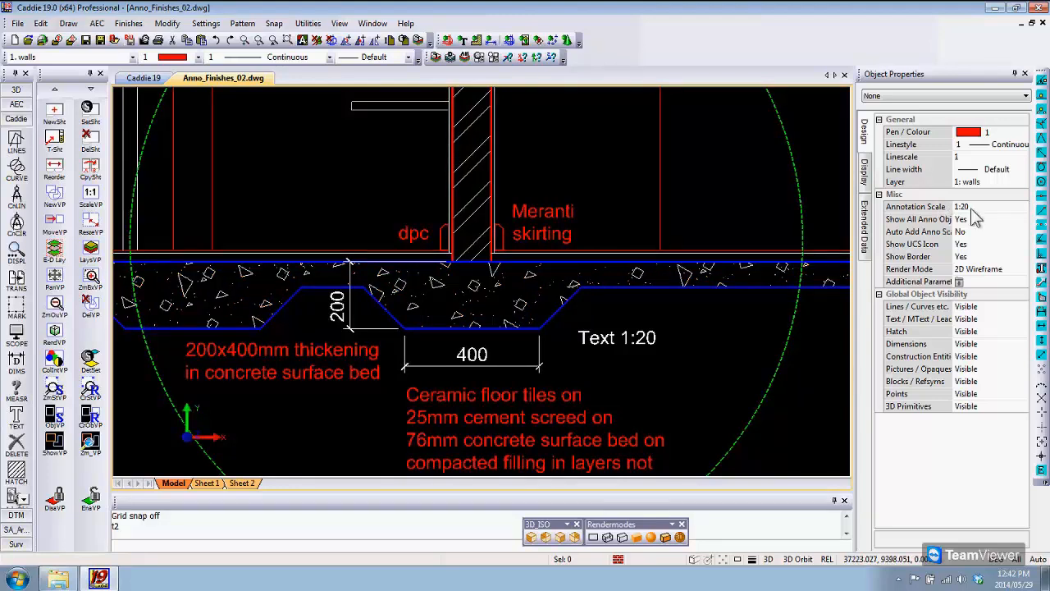
{"action": "left_click", "coordinate": [16, 359]}
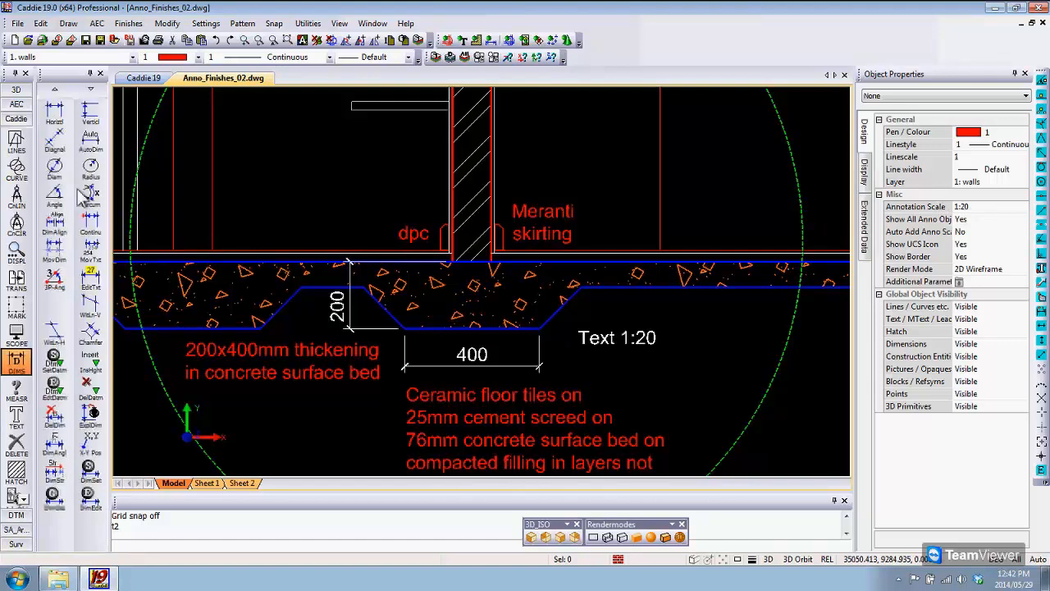
{"action": "left_click", "coordinate": [91, 111]}
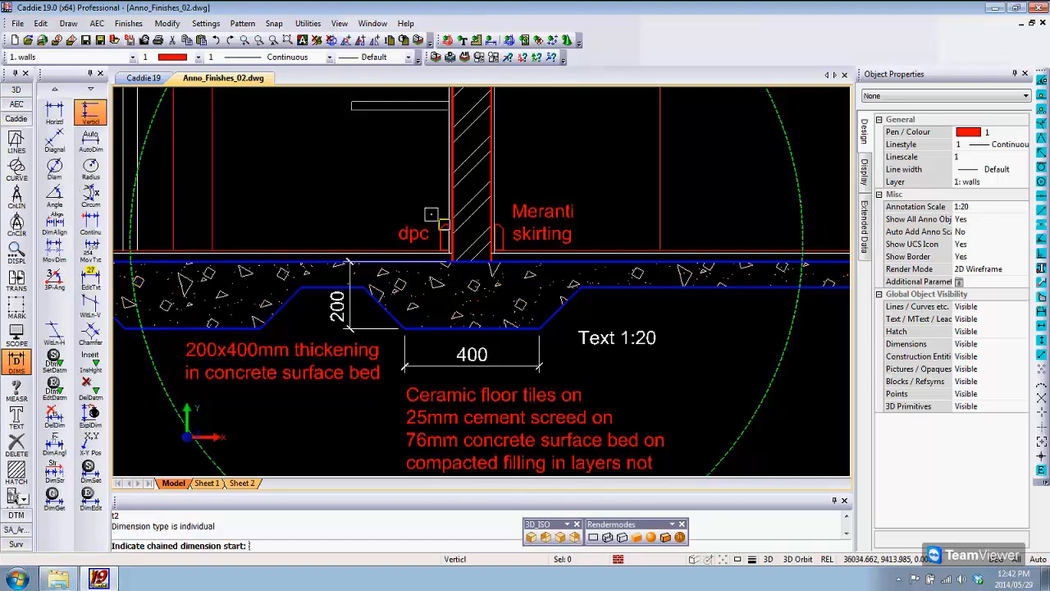
{"action": "scroll", "coordinate": [349, 263], "scroll_direction": "up", "scroll_amount": 2}
{"action": "left_click", "coordinate": [265, 296]}
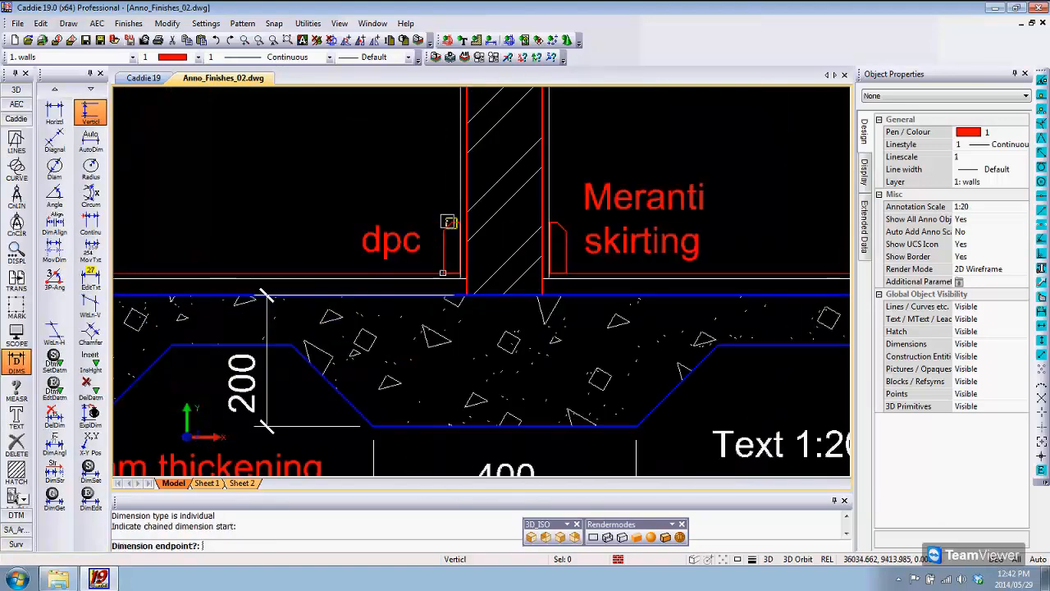
{"action": "left_click", "coordinate": [449, 222]}
{"action": "left_click", "coordinate": [344, 234]}
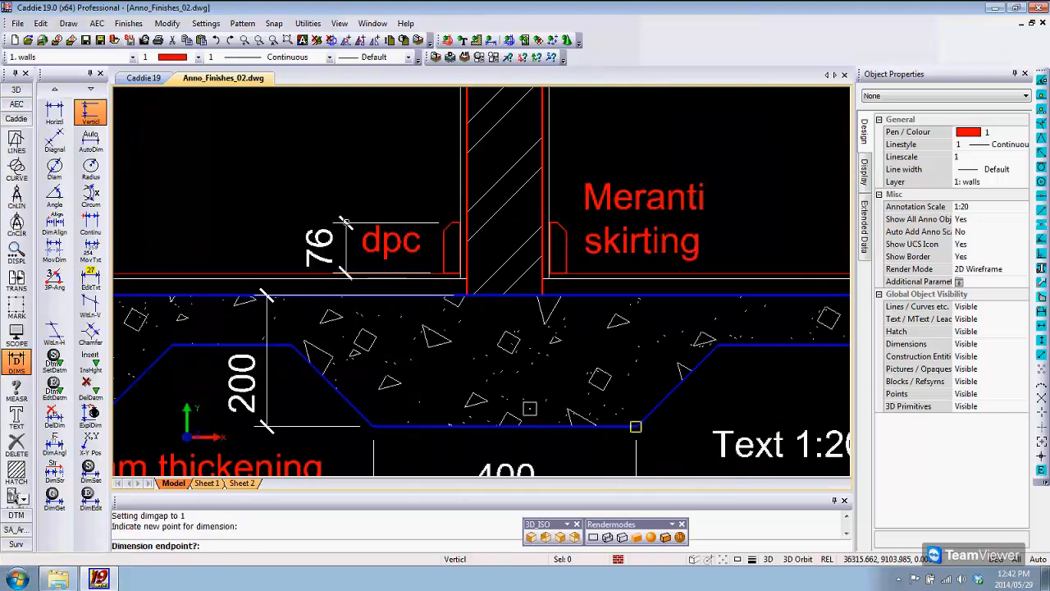
{"action": "scroll", "coordinate": [529, 408], "scroll_direction": "down", "scroll_amount": 3}
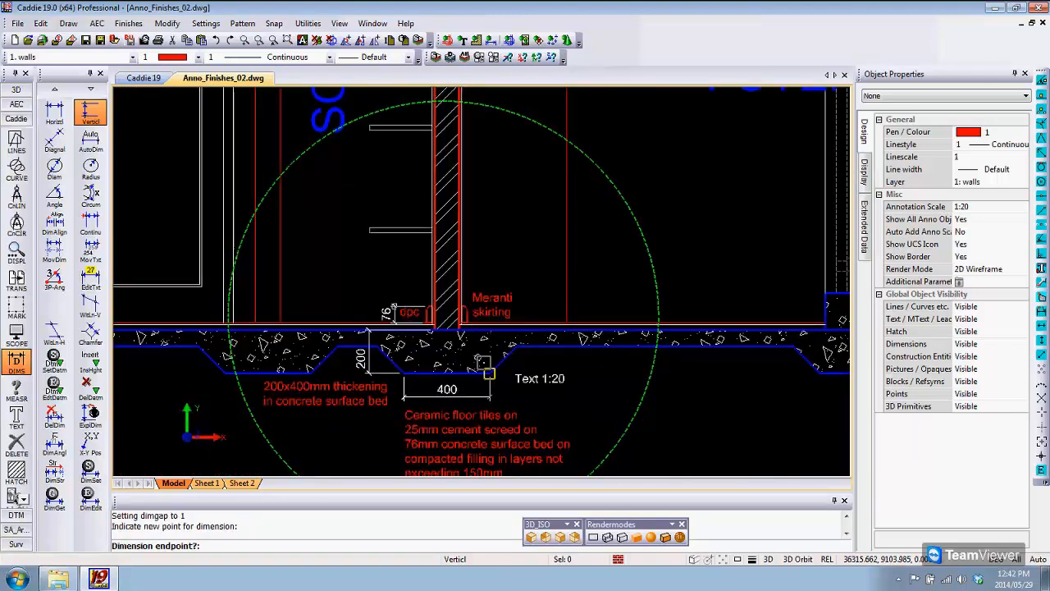
{"action": "key", "text": "Escape"}
{"action": "middle_click_drag", "start_coordinate": [524, 357], "coordinate": [542, 317]}
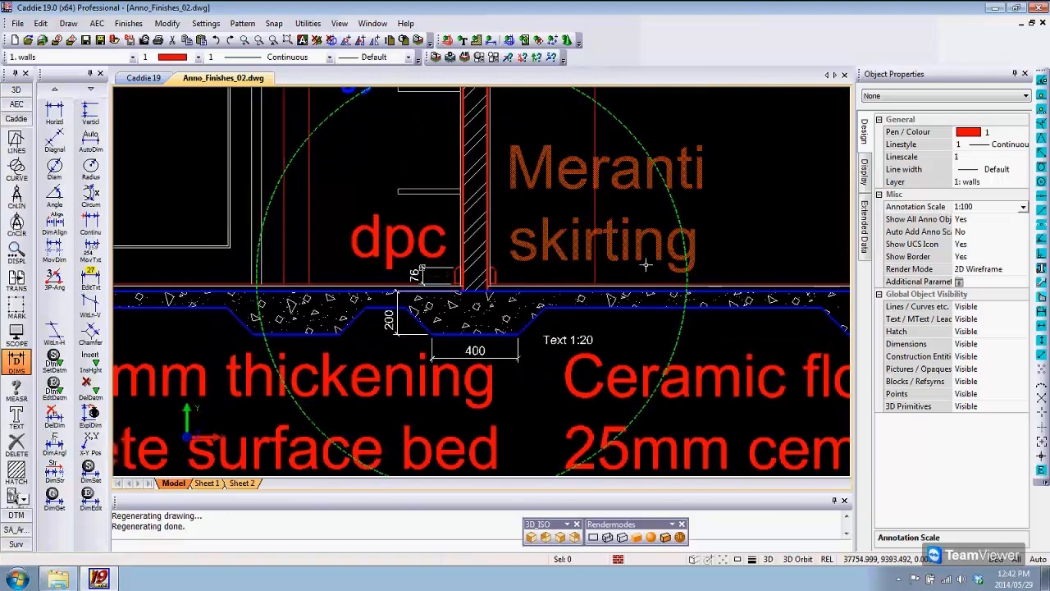
Step: Add a horizontal dimension between the slab-underside corners beside the two thickenings in the model, placing its line above the dpc and skirting notes
{"action": "left_click", "coordinate": [55, 113]}
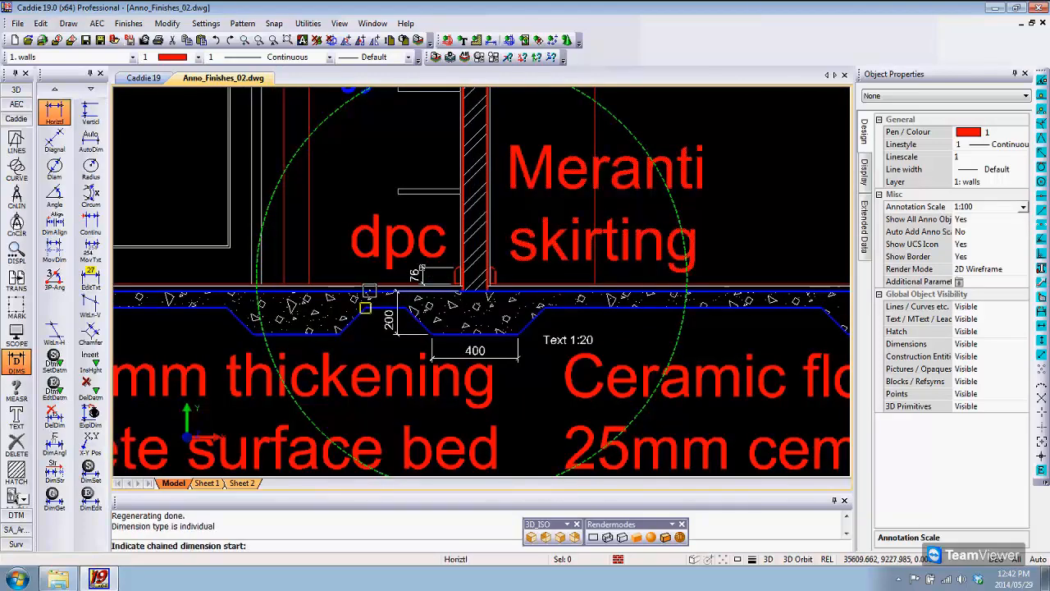
{"action": "left_click", "coordinate": [365, 308]}
{"action": "left_click", "coordinate": [541, 308]}
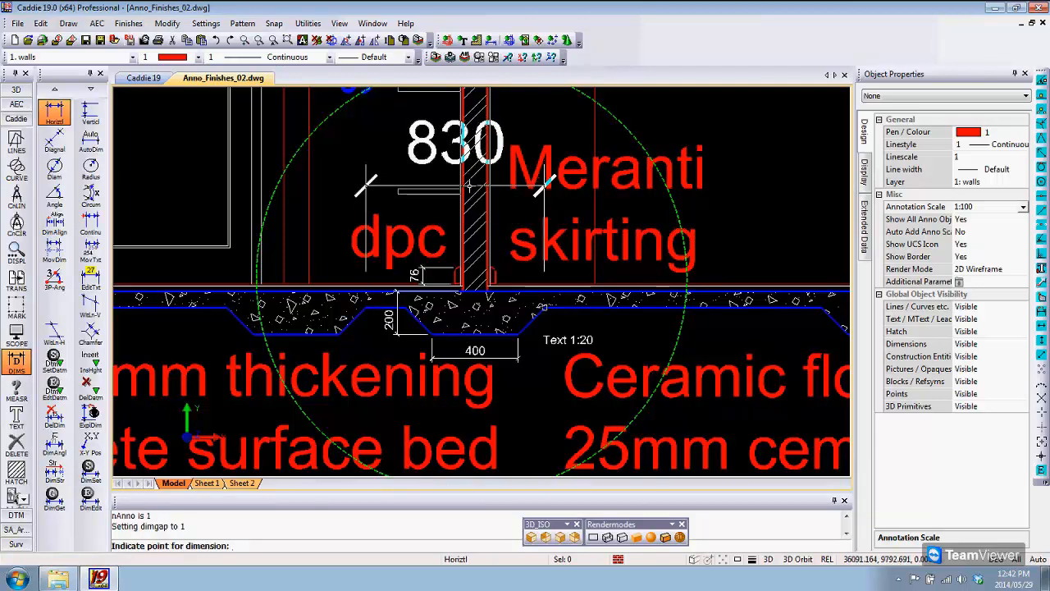
{"action": "left_click", "coordinate": [470, 187]}
{"action": "middle_click_drag", "start_coordinate": [470, 187], "coordinate": [495, 234]}
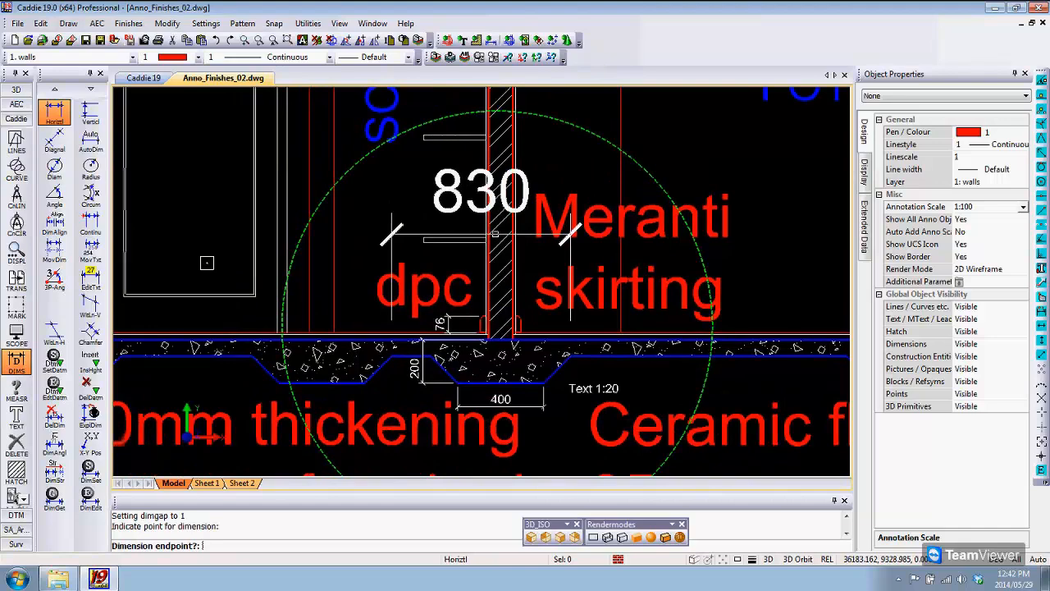
Step: Move the new horizontal dimension's text off the wall toward the dpc side, and end the text move command
{"action": "left_click", "coordinate": [90, 251]}
{"action": "left_click", "coordinate": [482, 191]}
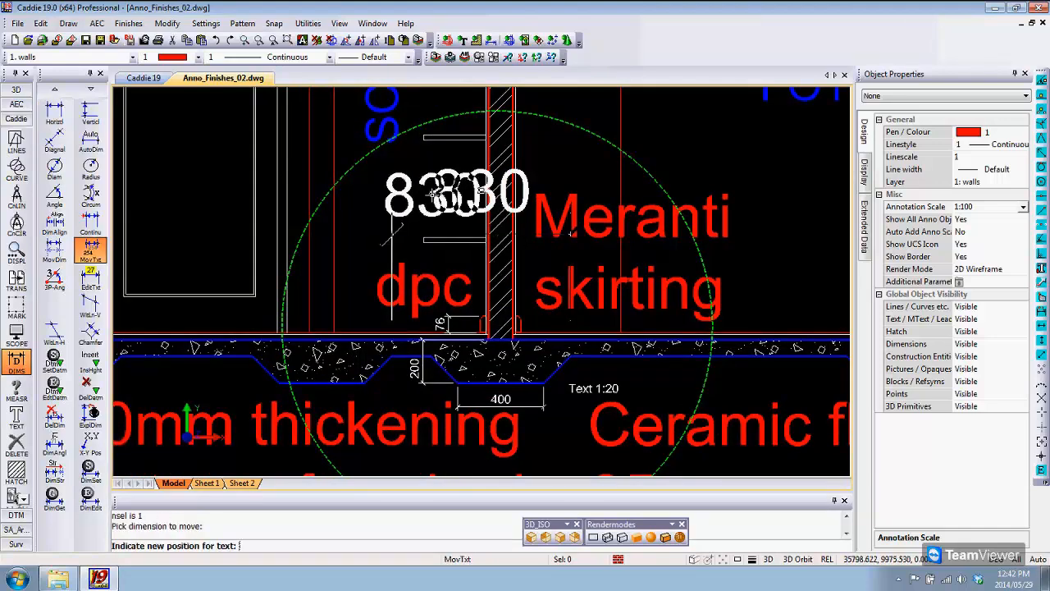
{"action": "left_click", "coordinate": [436, 197]}
{"action": "key", "text": "Escape"}
{"action": "middle_click_drag", "start_coordinate": [597, 331], "coordinate": [543, 298]}
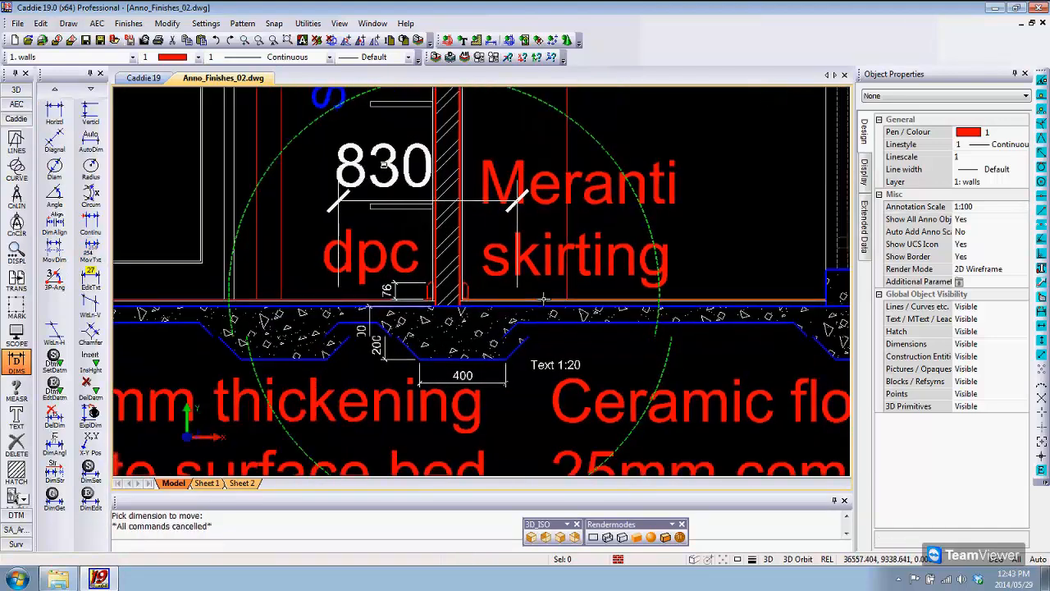
Step: Check on Sheet 1 how the new horizontal dimension displays in Section B-B and in the circular detail viewport
{"action": "left_click", "coordinate": [207, 483]}
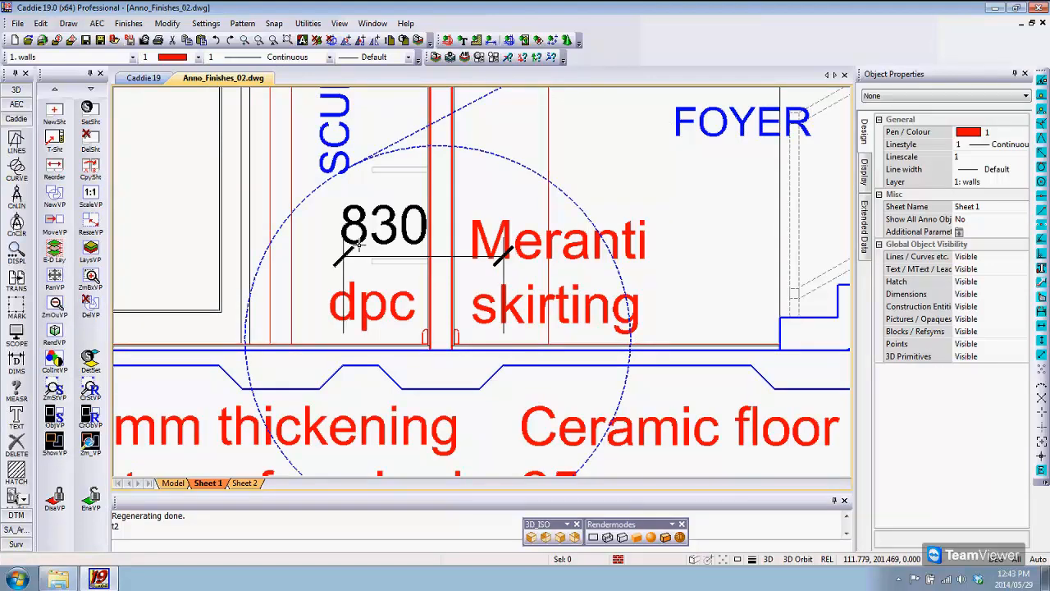
{"action": "scroll", "coordinate": [359, 245], "scroll_direction": "down", "scroll_amount": 5}
{"action": "middle_click_drag", "start_coordinate": [621, 293], "coordinate": [576, 344]}
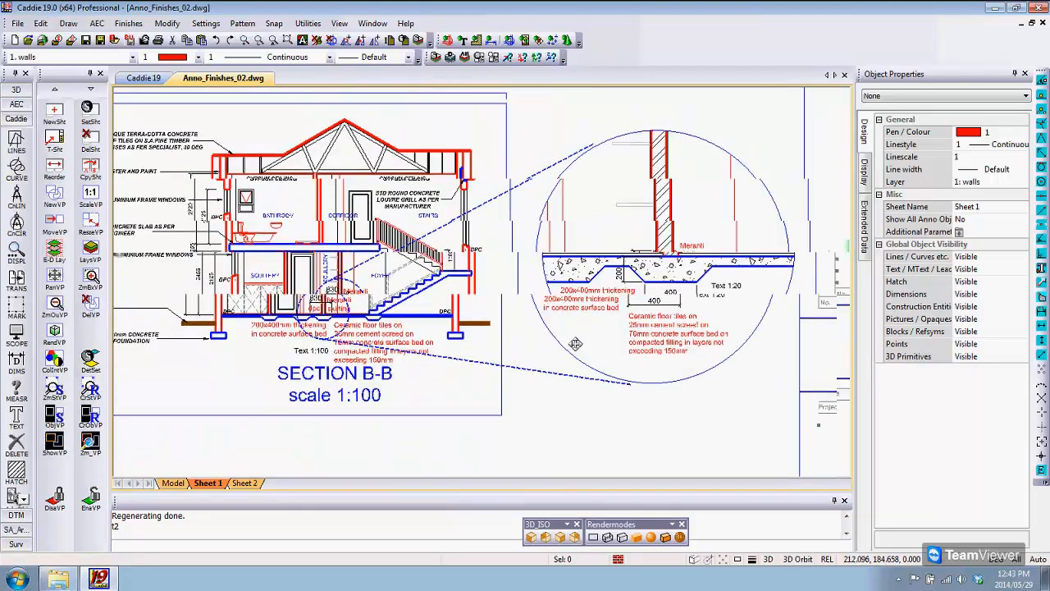